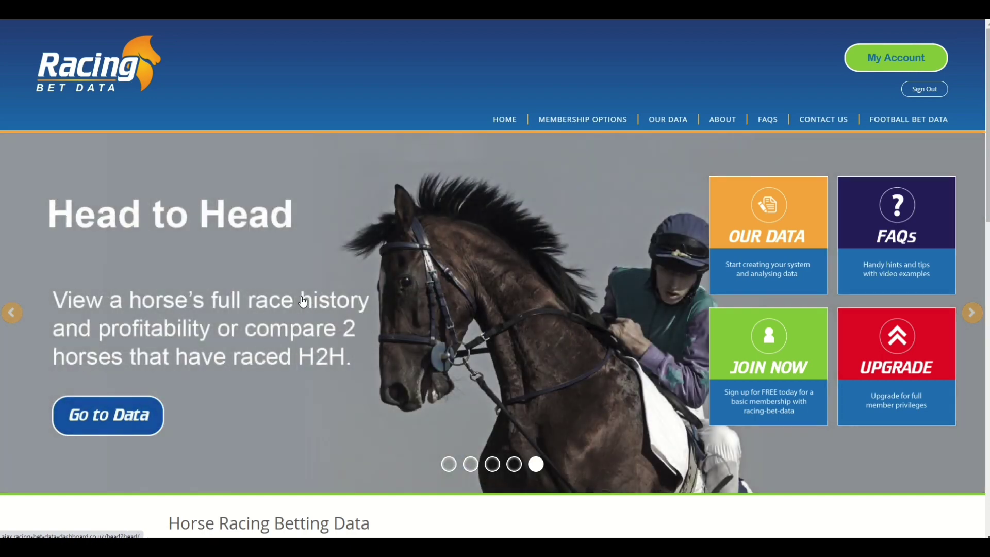
Step: Open the OUR DATA pages from the Racing Bet Data home page to reach the Data Dashboard
left_click(303, 301)
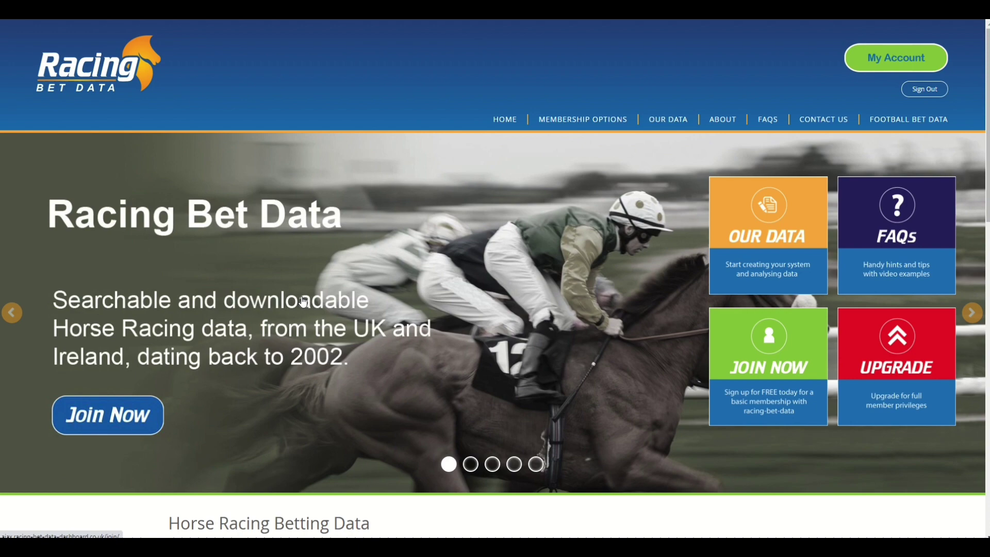
mouse_move(668, 121)
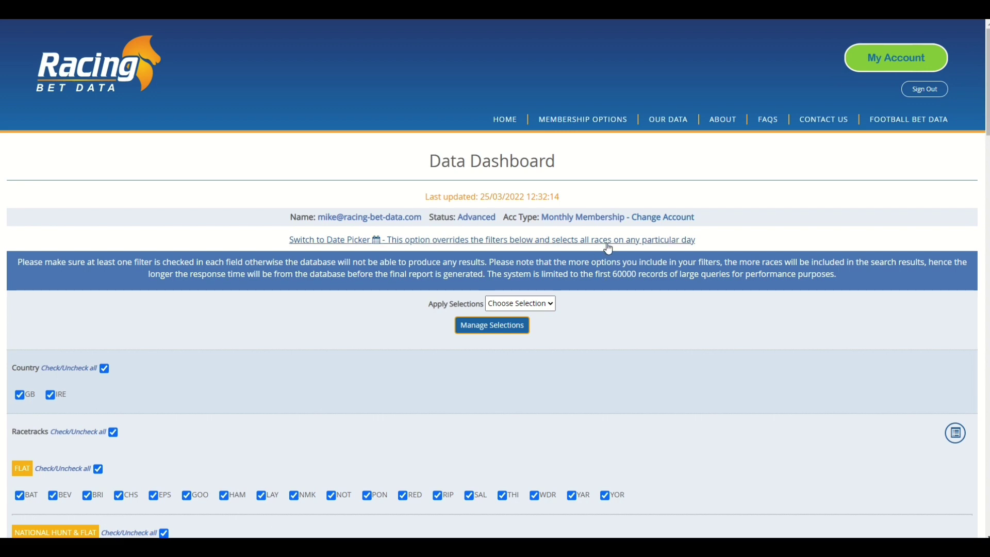
Step: Clear all racetrack filters and include only the National Hunt racetracks
scroll(606, 275, "down", 5)
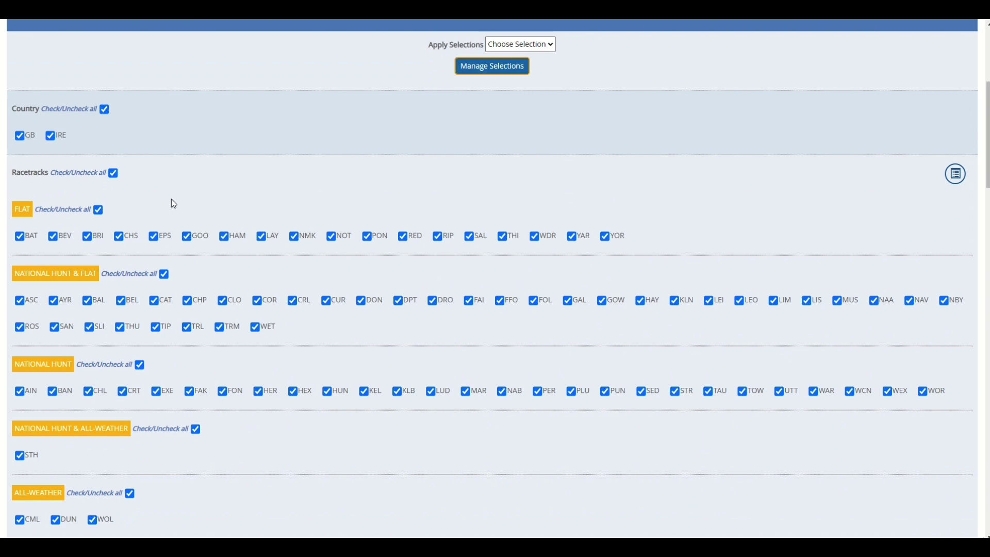
left_click(114, 174)
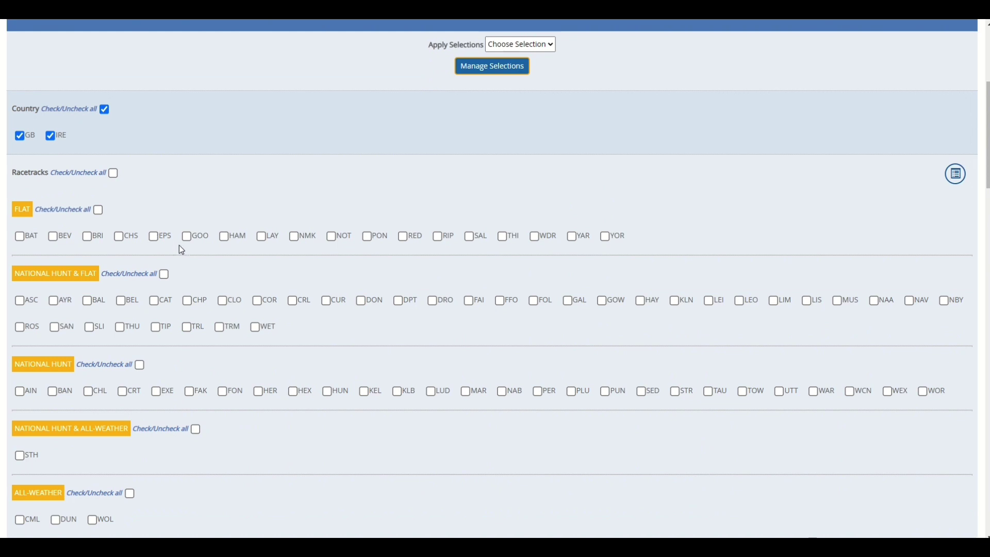
left_click(139, 365)
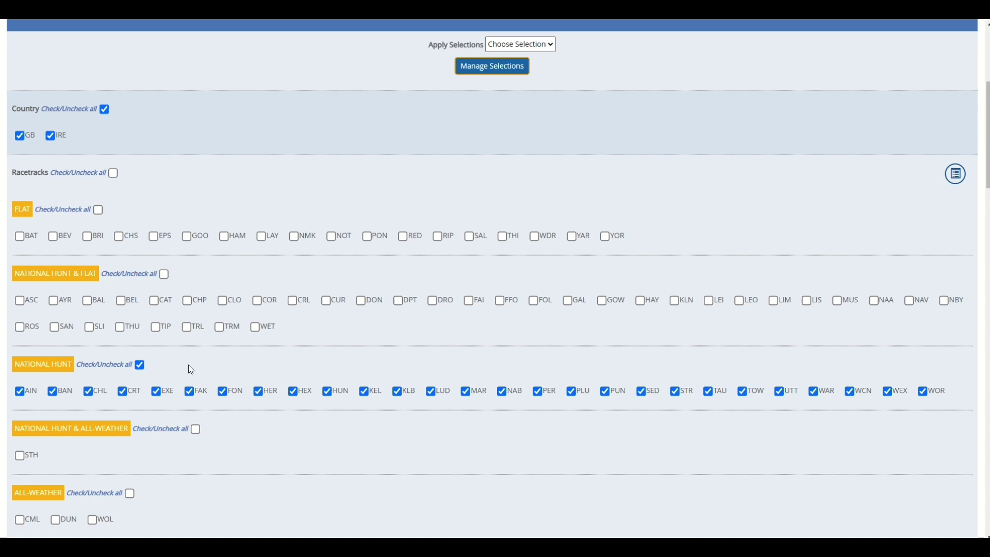
Step: Limit the pace filter to values 9 and 10
scroll(273, 355, "down", 5)
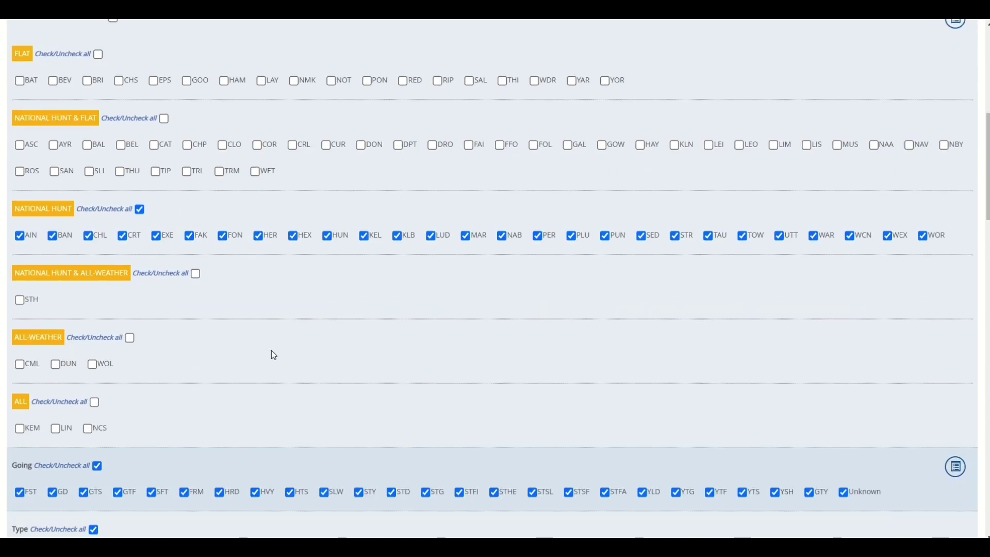
scroll(272, 352, "down", 8)
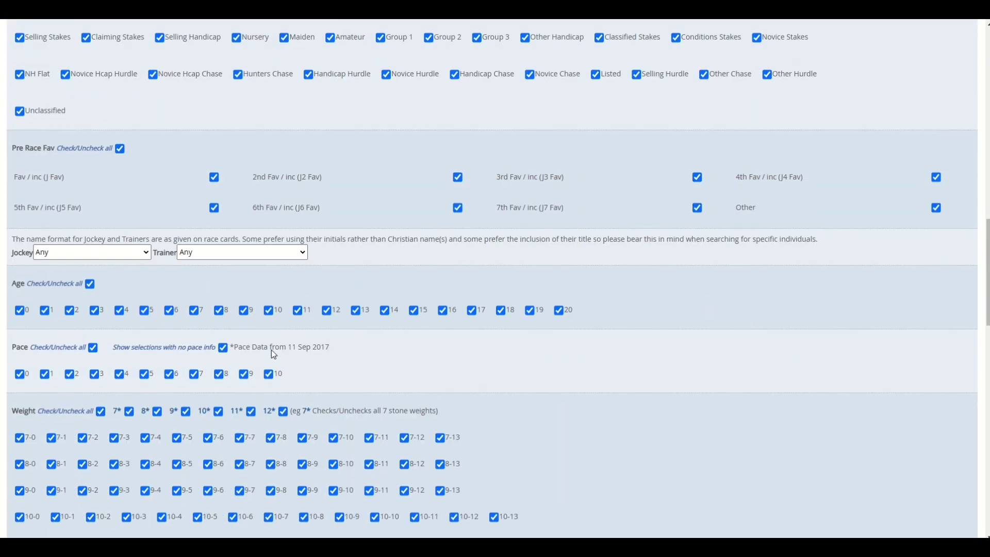
left_click(93, 347)
left_click(244, 375)
left_click(269, 374)
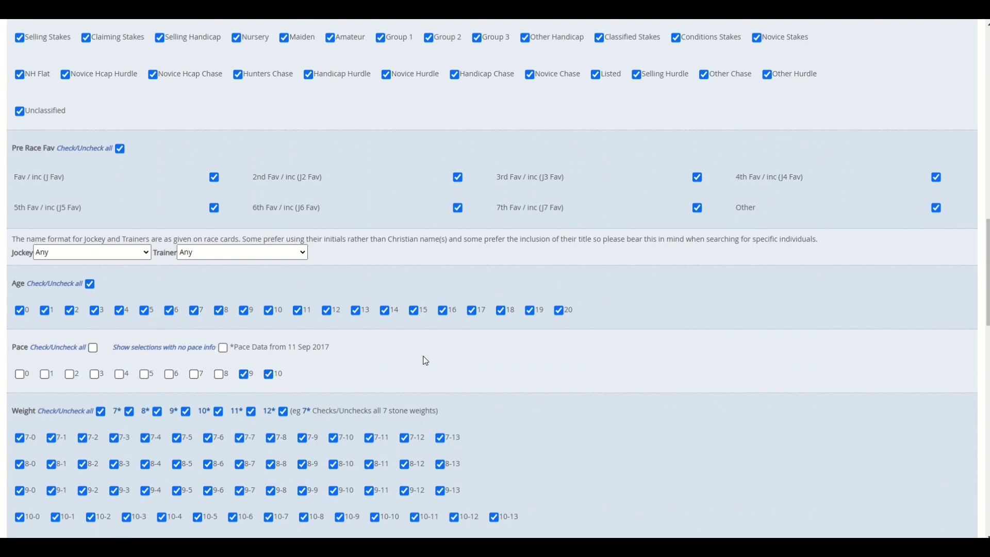
Step: Set the runners range to a minimum of 1 and a maximum of 7
scroll(433, 361, "down", 9)
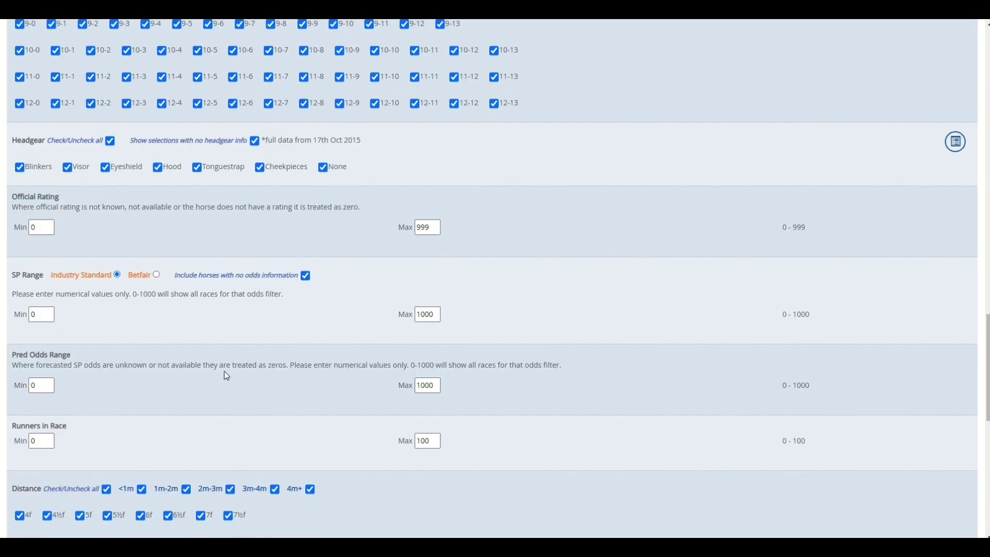
double_click(42, 443)
type("1")
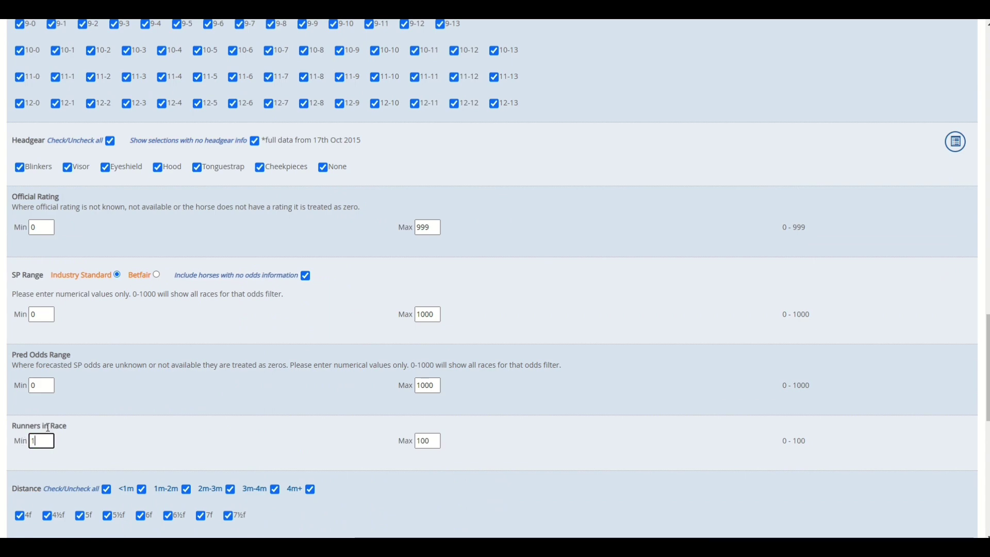
key("Tab")
type("7")
Step: Restrict the years to 2020–2022 and submit the search
scroll(376, 361, "down", 6)
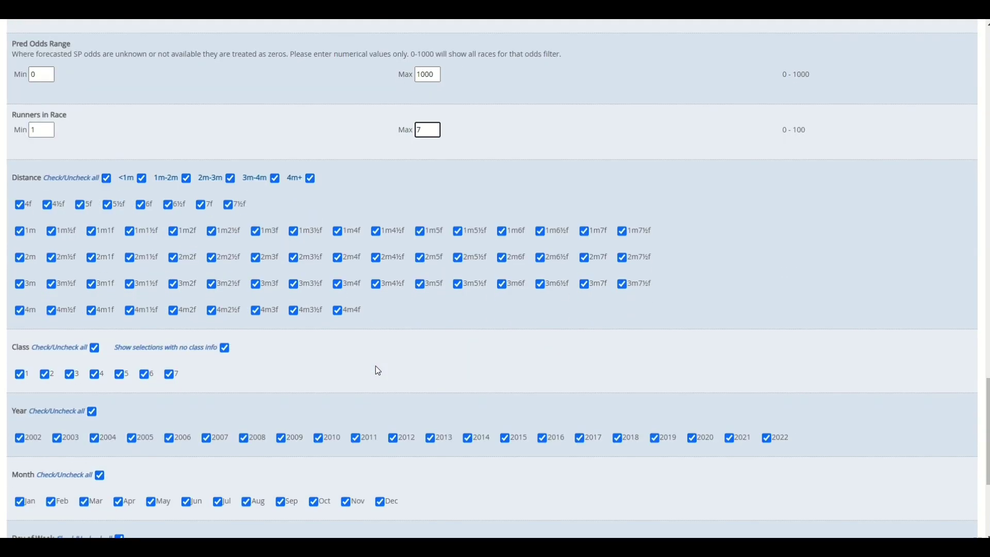
scroll(376, 366, "down", 4)
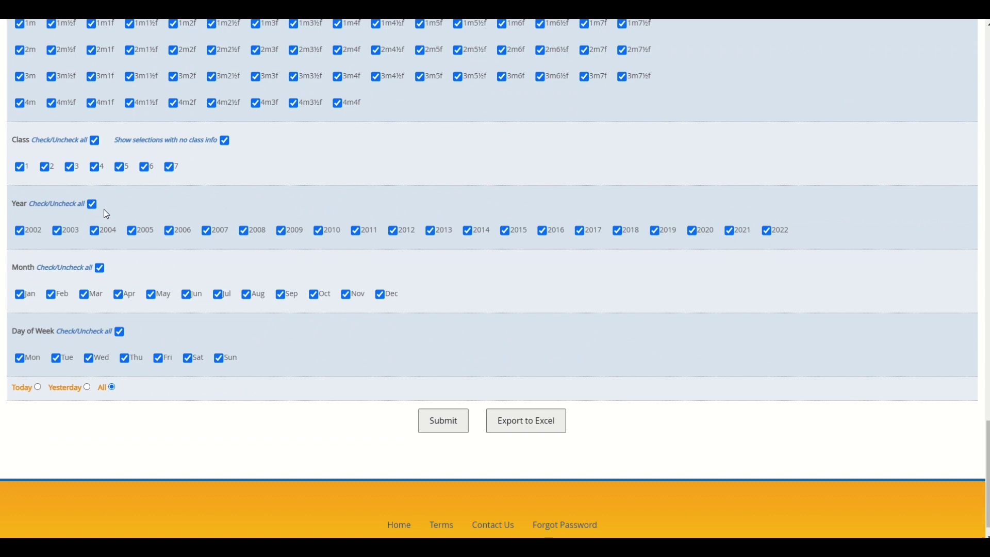
left_click(93, 205)
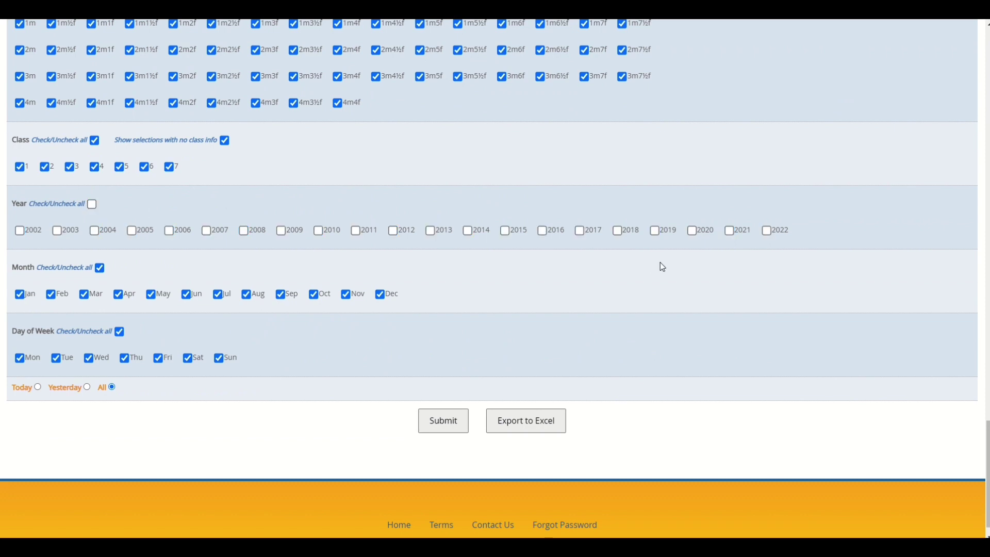
left_click(729, 232)
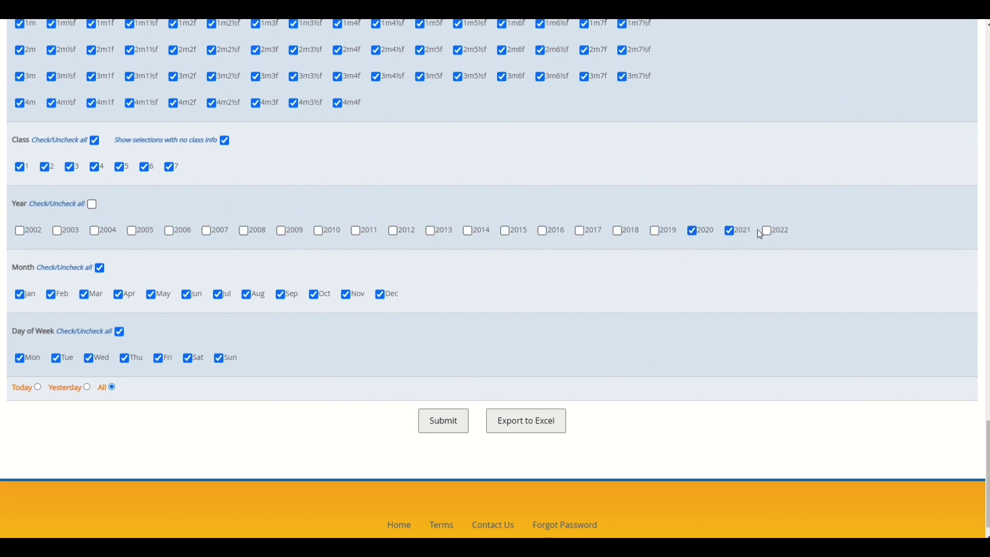
left_click(457, 418)
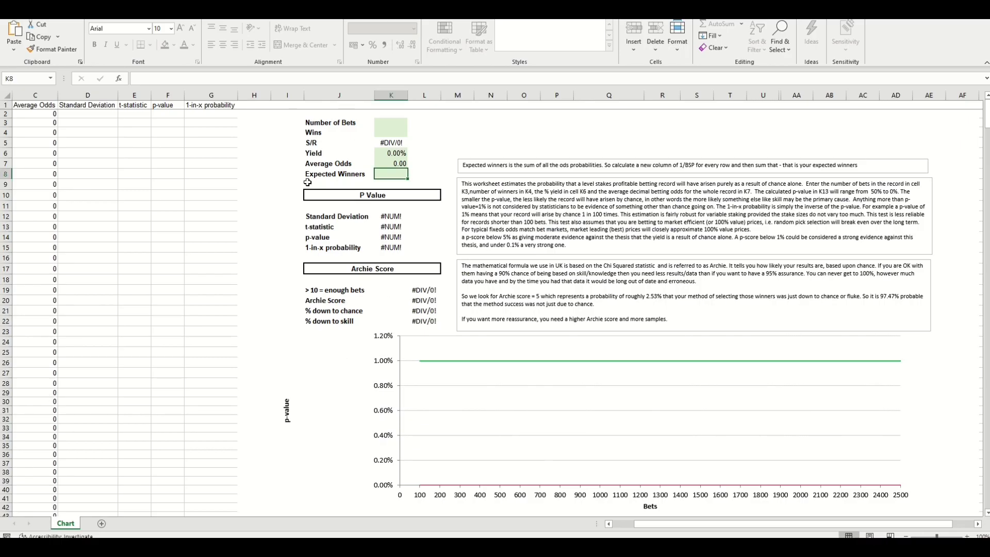
left_click_drag(400, 124, 397, 174)
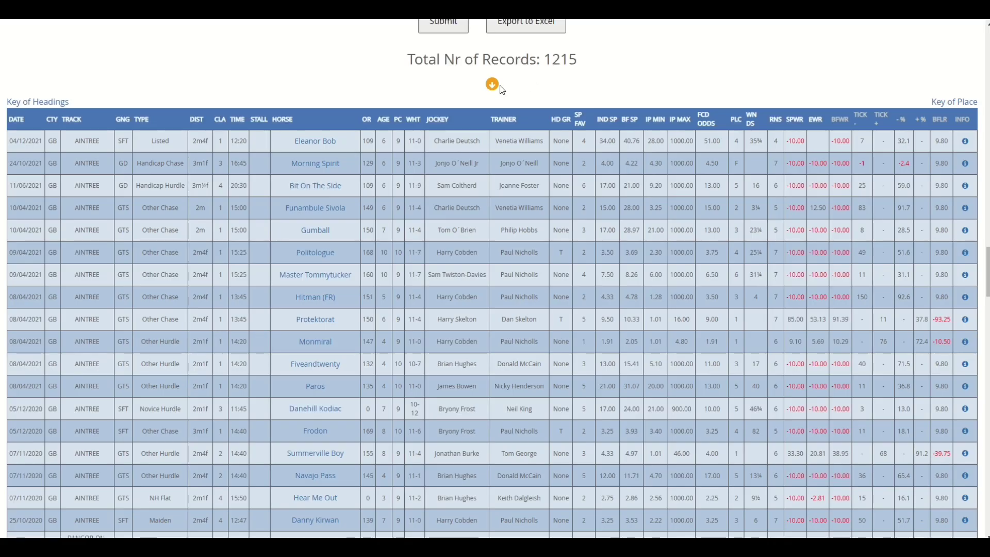
Step: Use the round arrow icon below the 1215 results to reach the profitability tables
scroll(498, 88, "down", 1)
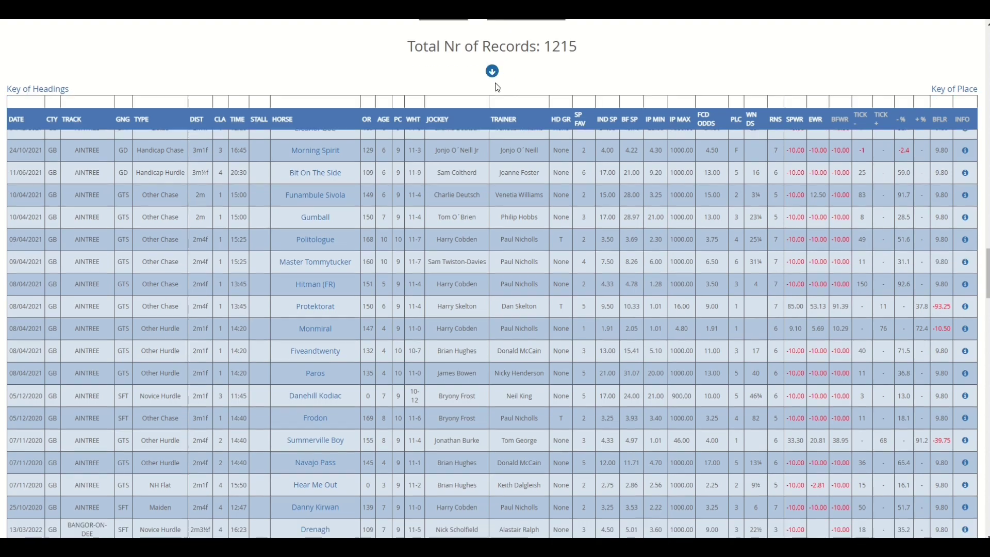
left_click(492, 72)
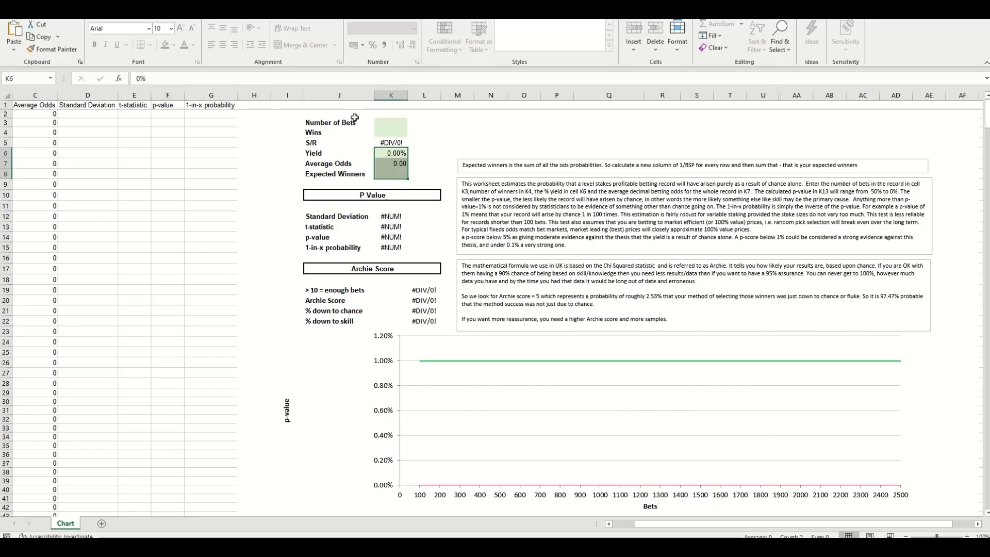
Step: Enter 1210 as Number of Bets in K3 and 286 as Wins in K4
left_click(396, 130)
left_click(400, 123)
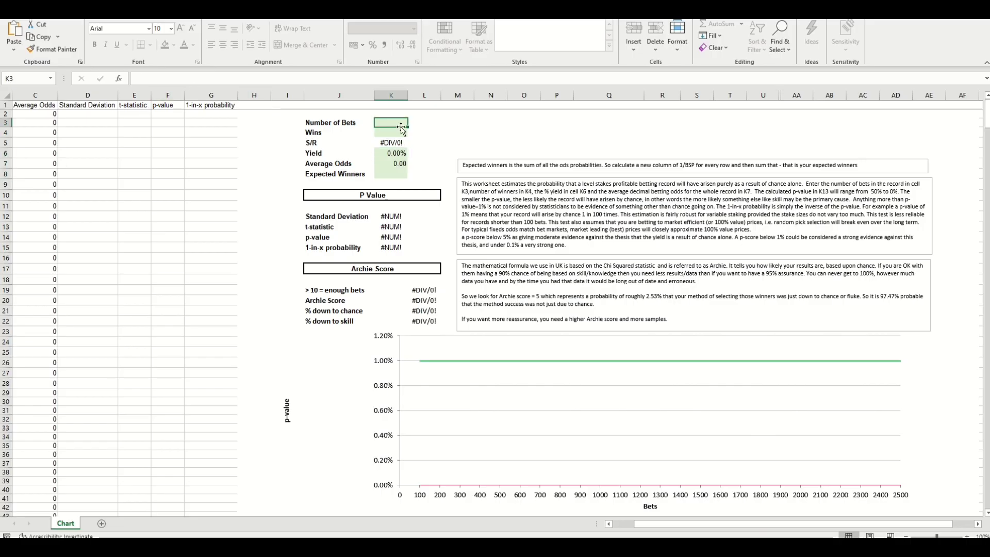
type("1210")
key("Return")
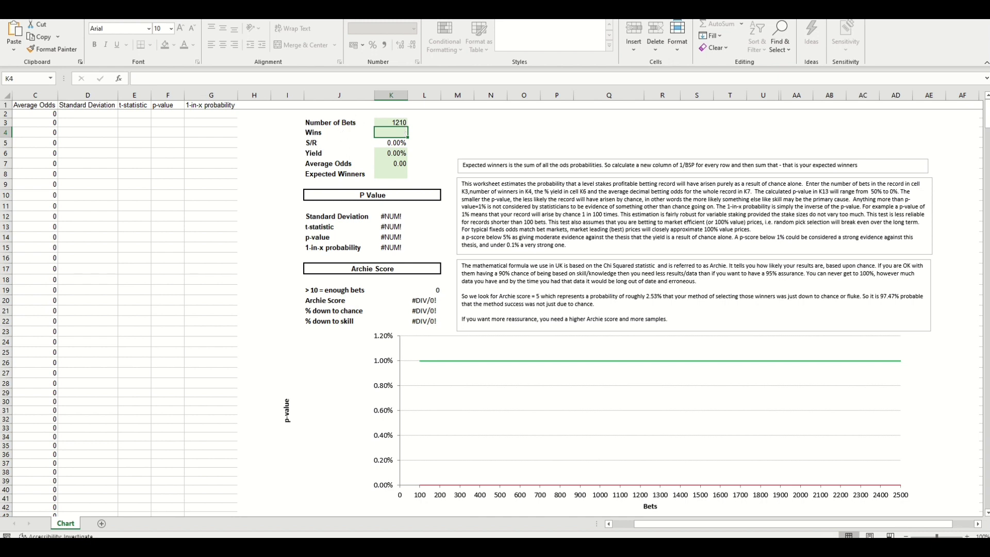
key("alt+Tab")
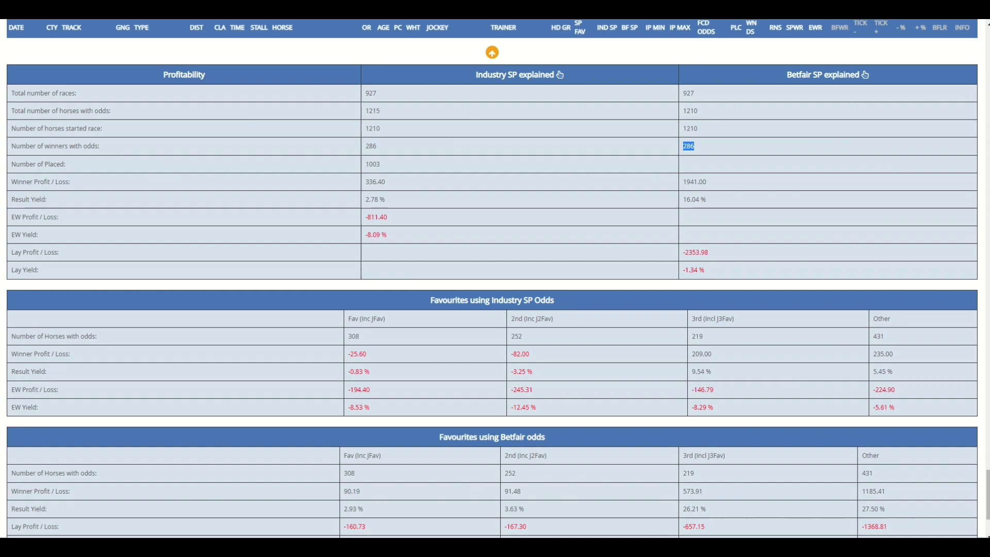
key("alt+Tab")
type("286")
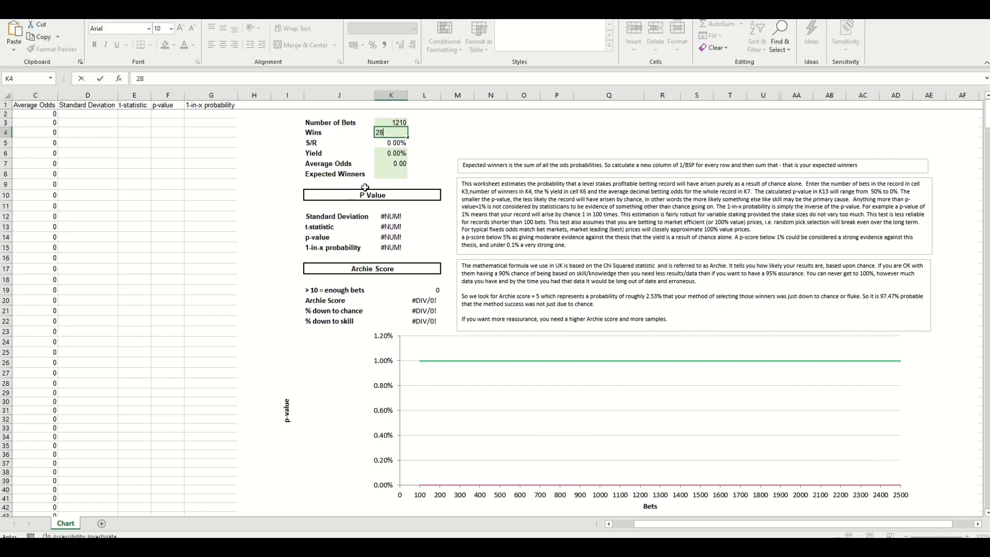
key("Return")
key("Return")
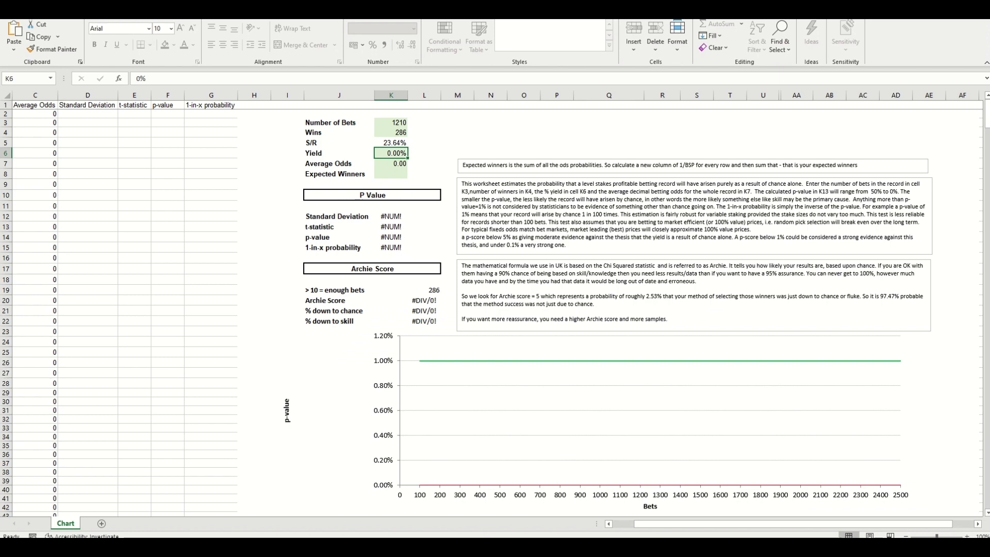
Step: Enter the 16.04% Betfair SP result yield in K6 and select Expected Winners cell K8
key("alt+Tab")
left_click_drag(713, 202, 684, 203)
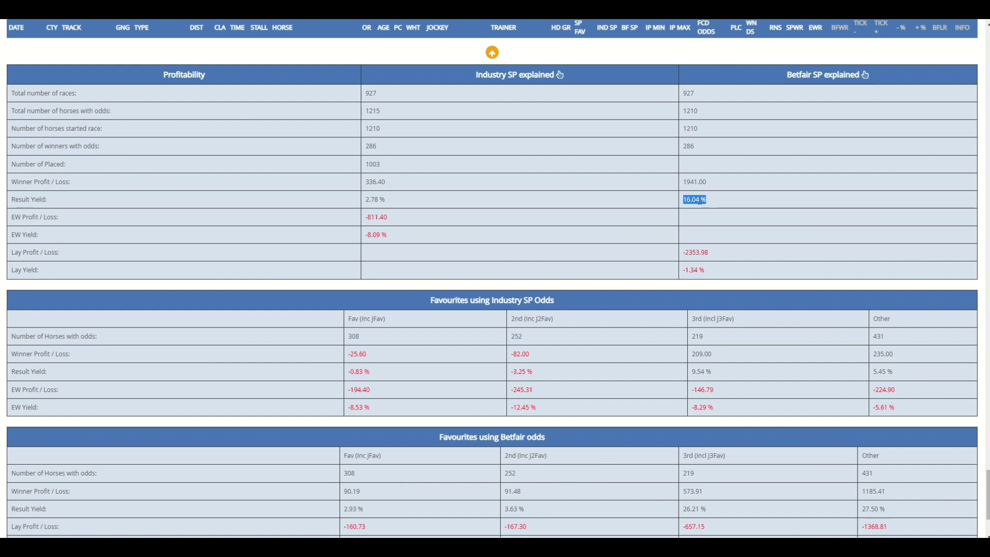
key("alt+Tab")
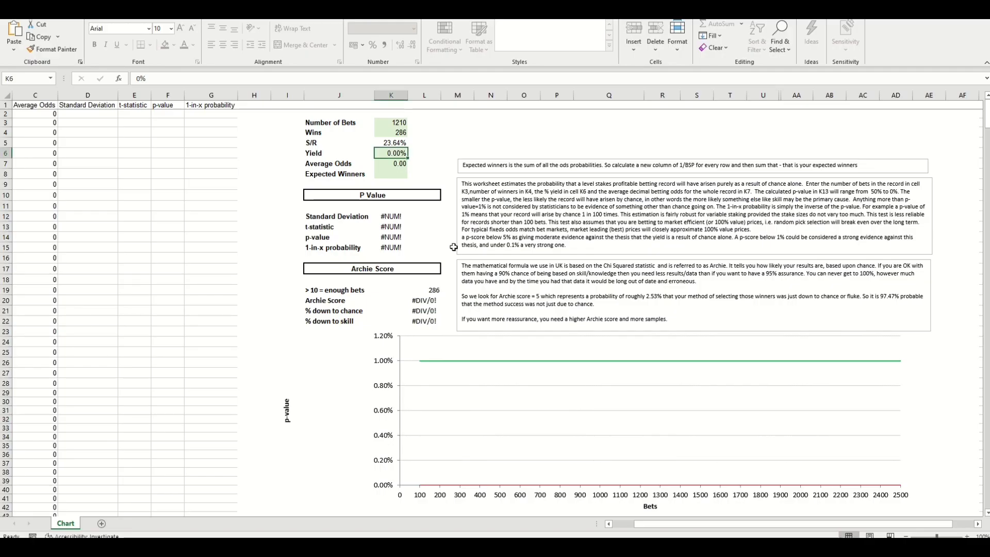
type("16.04")
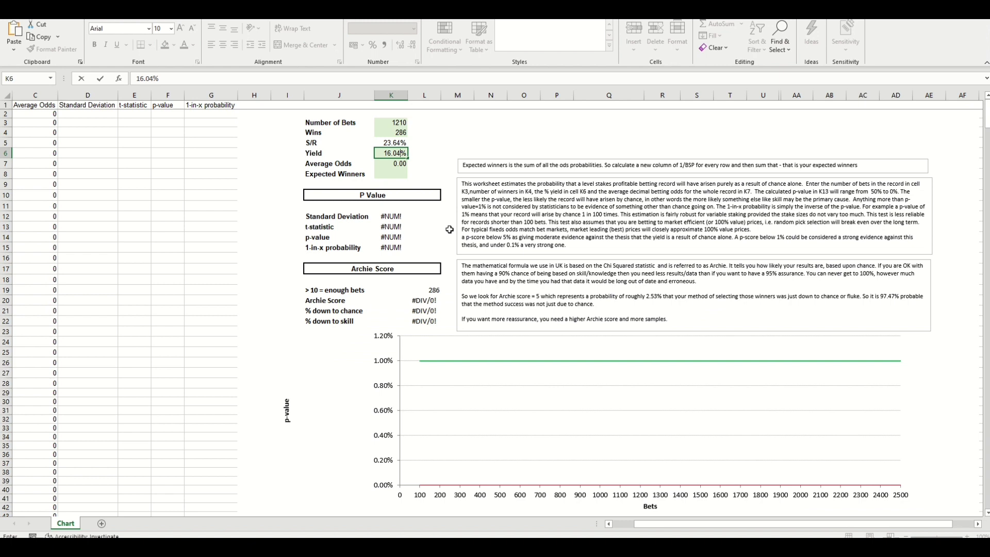
key("Return")
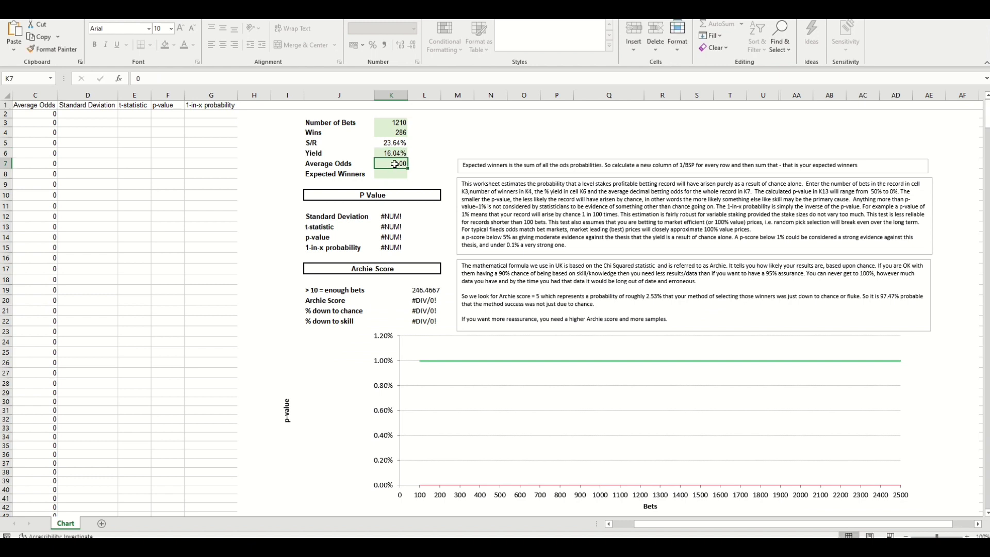
left_click(400, 123)
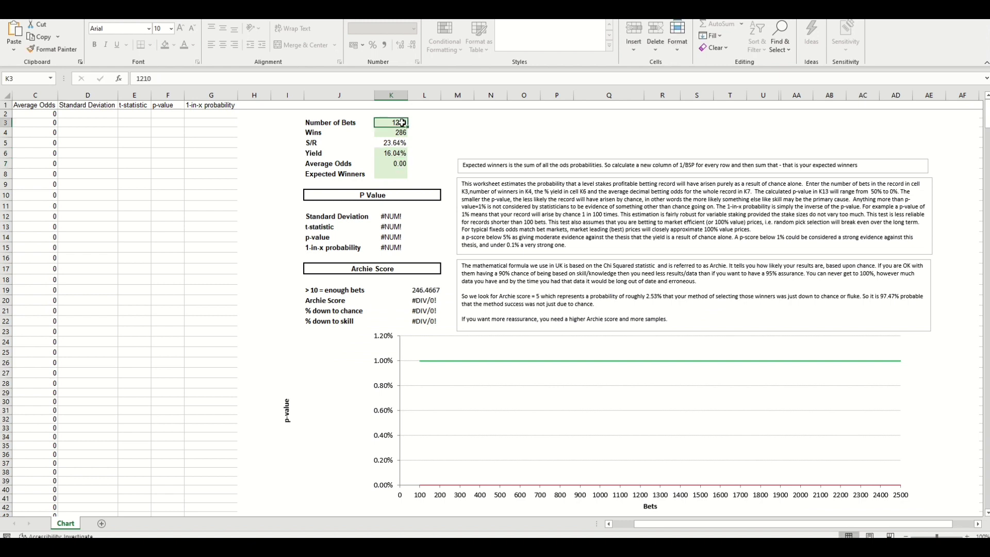
left_click(395, 174)
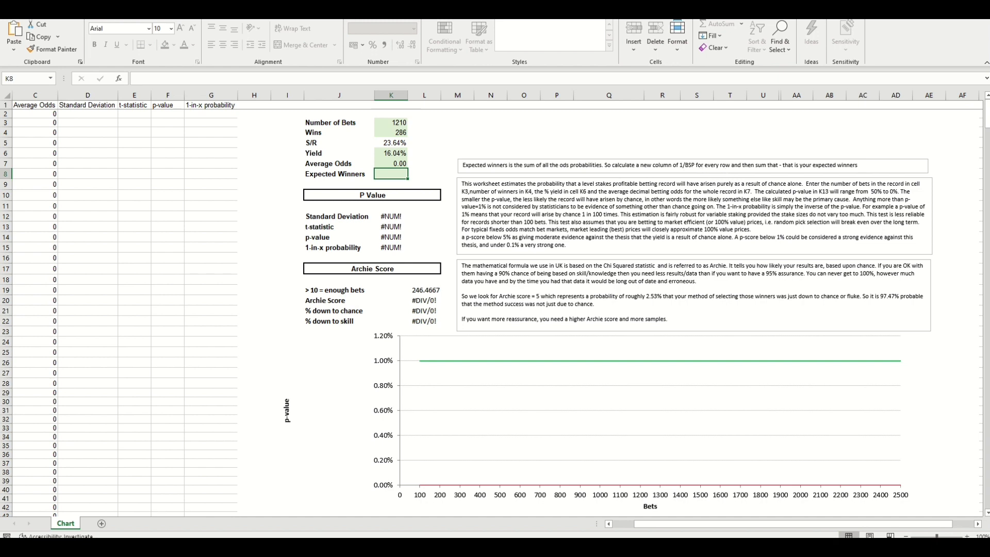
key("alt+Tab")
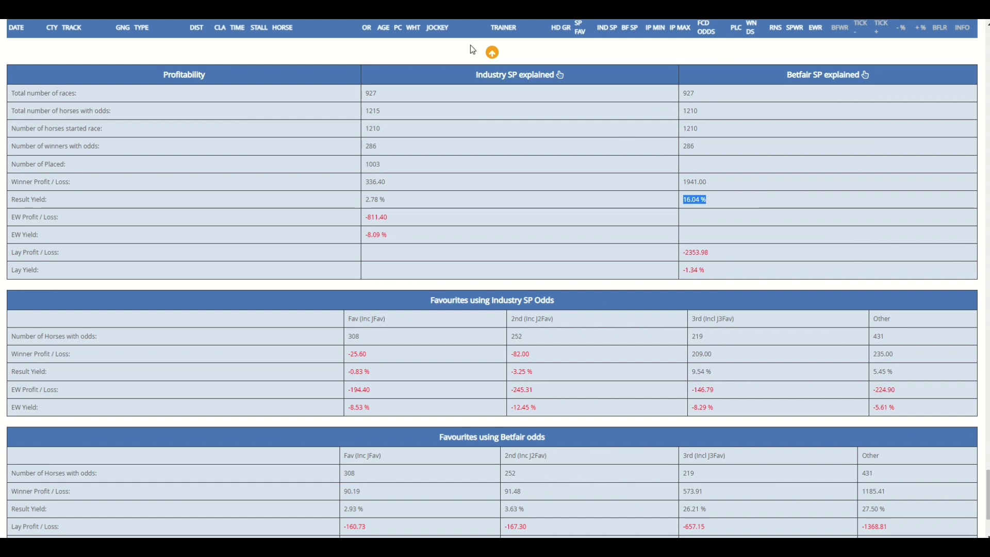
Step: Collapse the profitability tables and export the 1215 filtered results to an Excel file
left_click(492, 53)
scroll(538, 82, "up", 5)
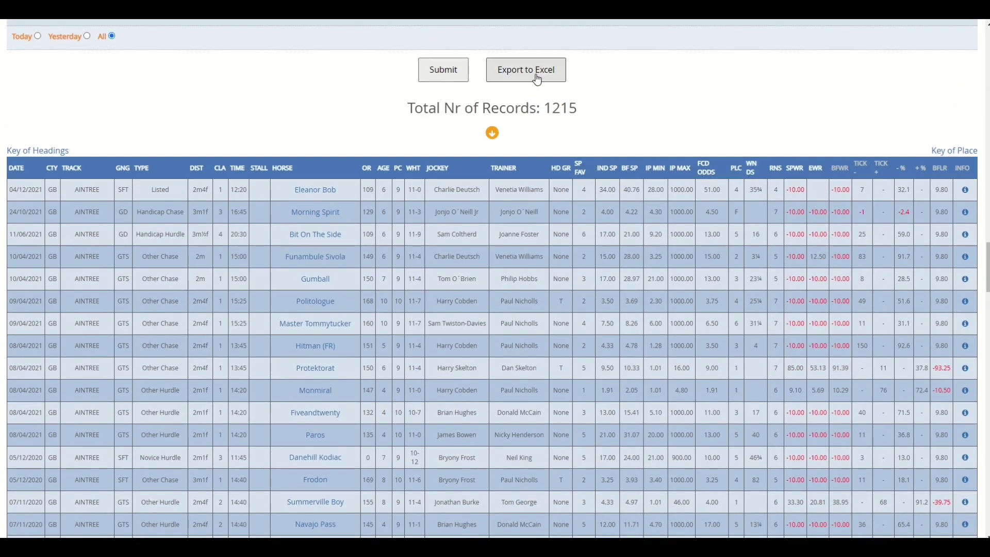
left_click(538, 80)
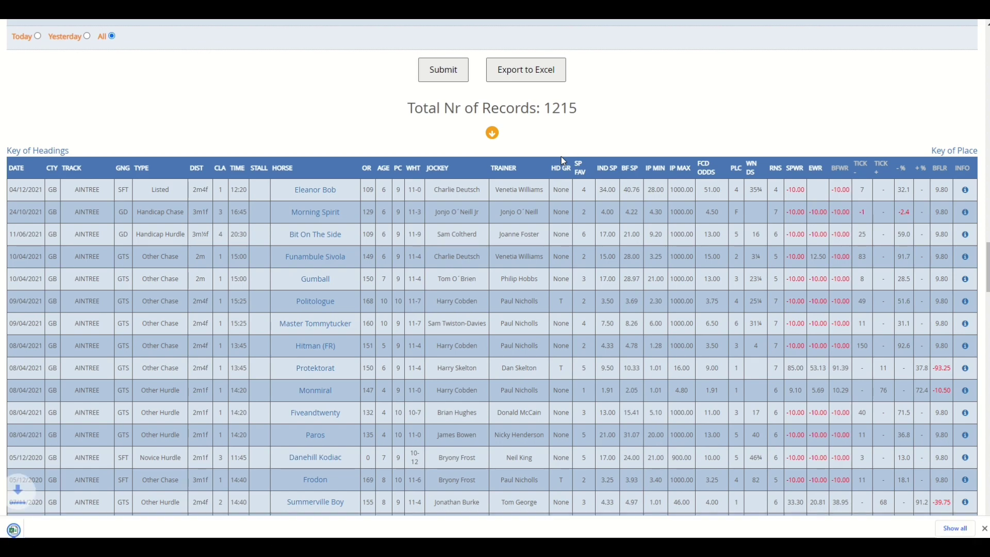
key("alt+Tab")
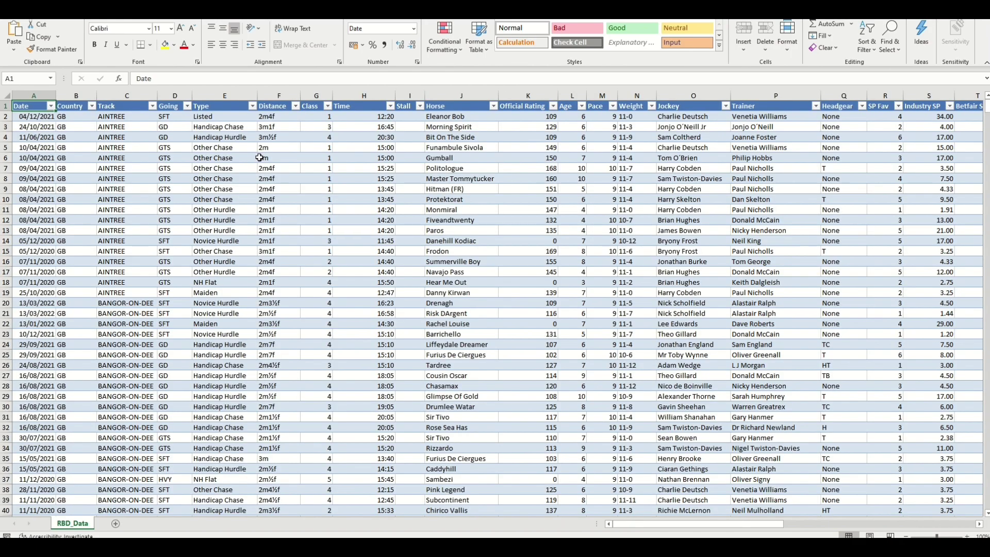
left_click(259, 157)
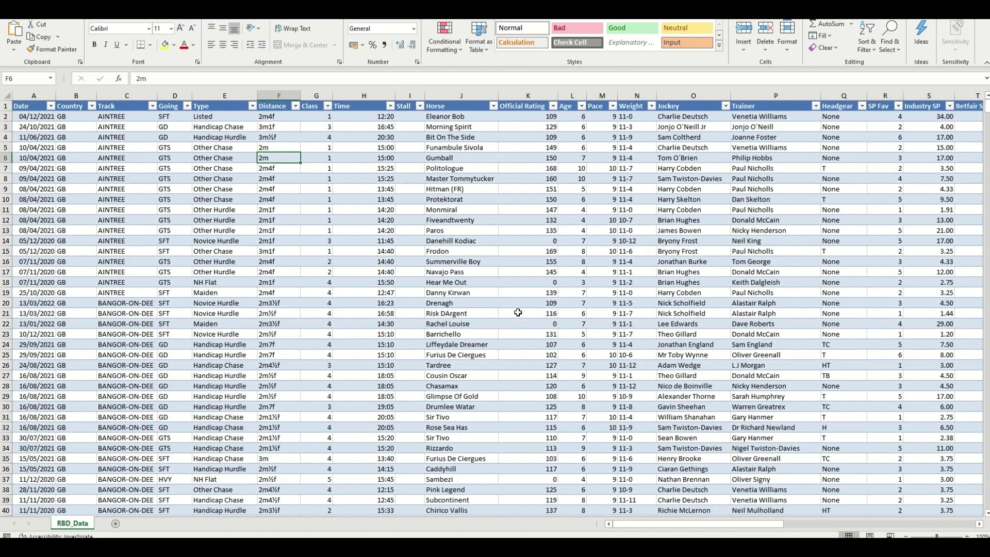
left_click_drag(666, 521, 860, 523)
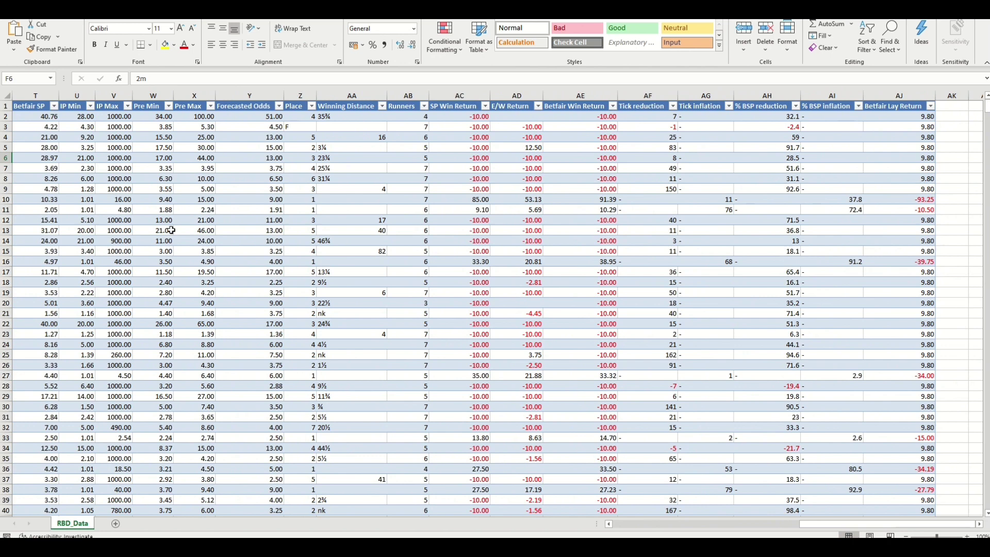
left_click(41, 96)
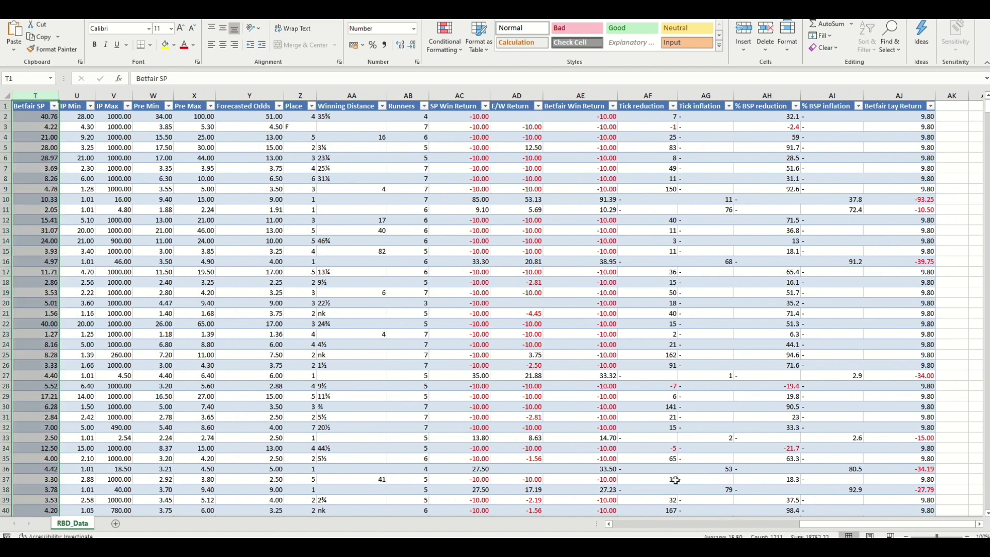
left_click(417, 291)
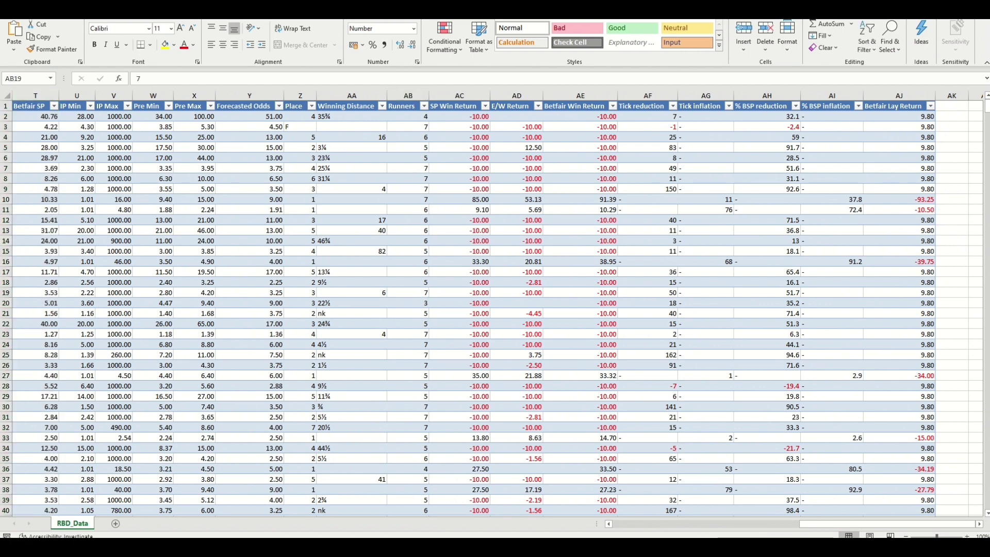
key("ctrl+Page_Up")
Step: Enter 15.5 as Average Odds in K7, giving a p-value of 8.58%
left_click(383, 164)
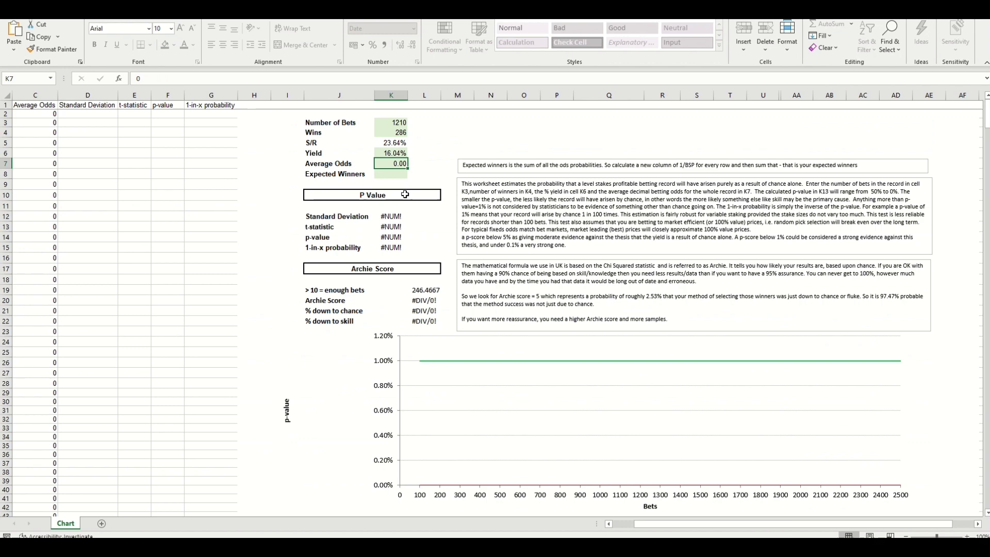
type("15.5")
key("Return")
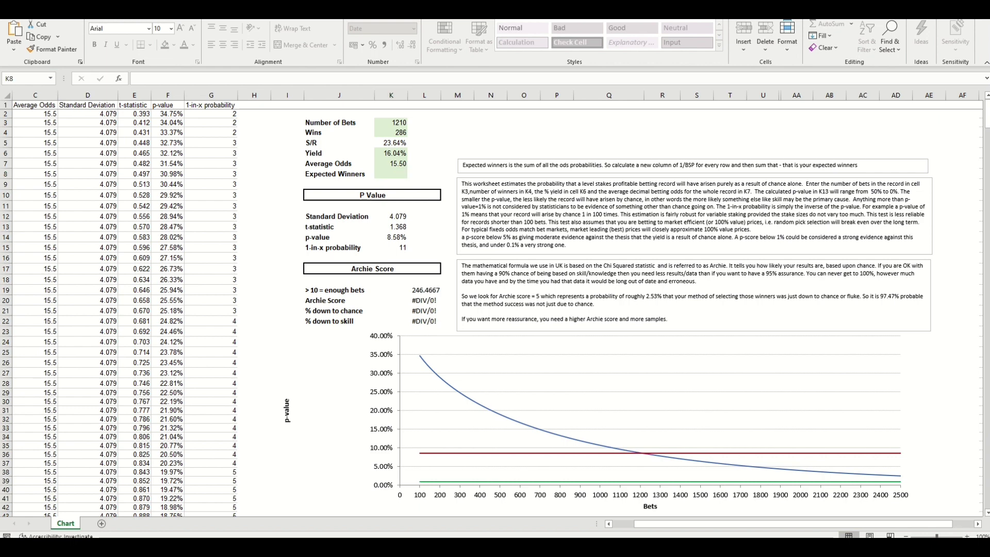
key("alt+Tab")
Step: Add an Exp column in AK filled with =1/[@[Betfair SP]] for every row
left_click(951, 109)
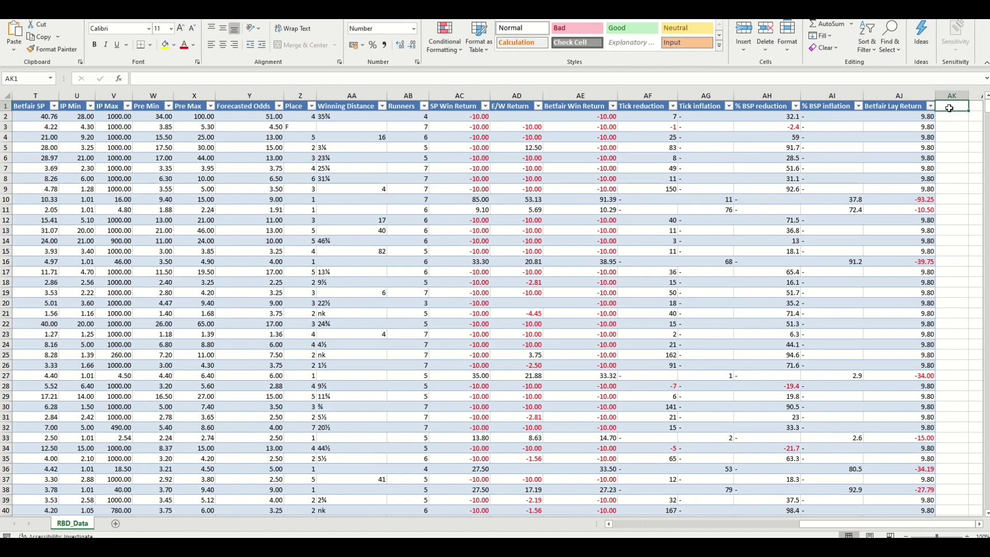
type("Exp")
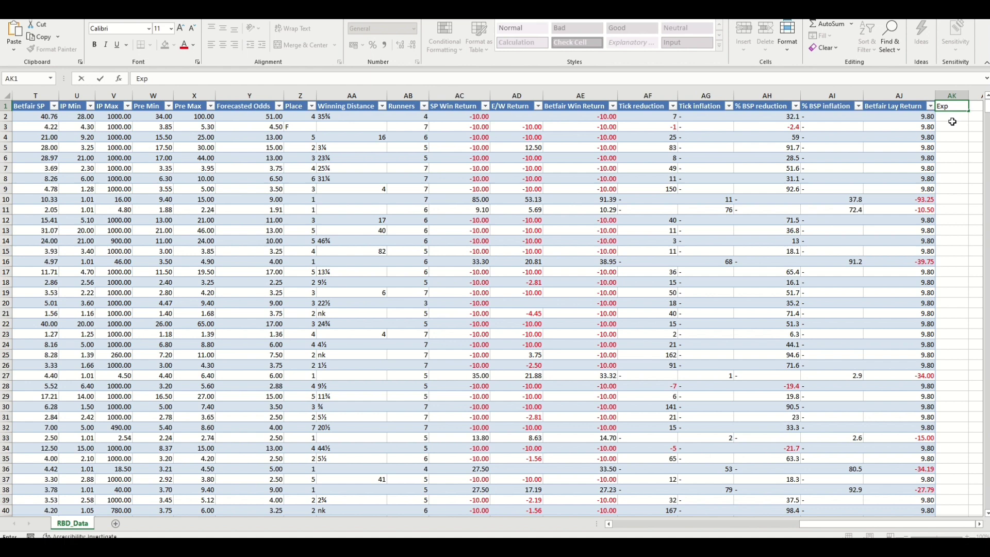
key("Return")
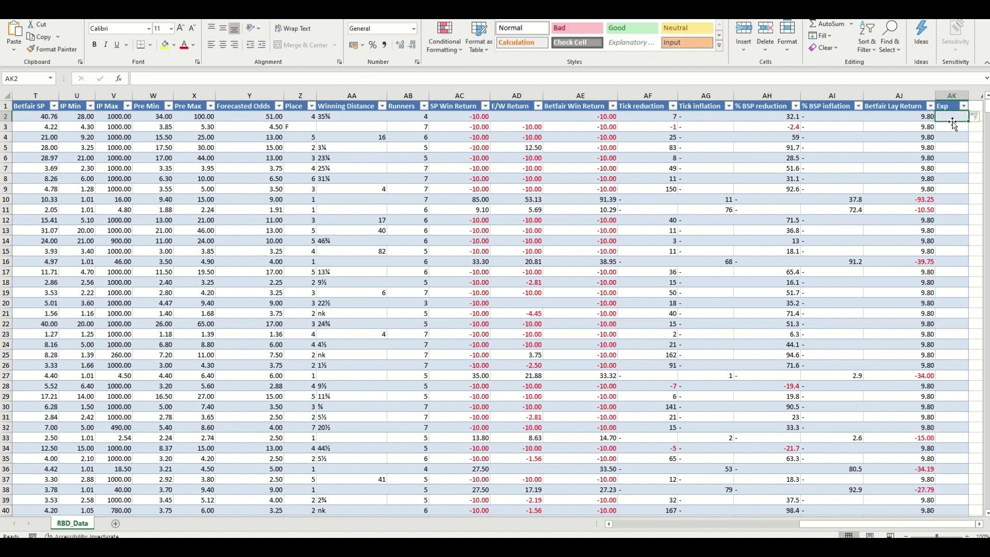
type("=1/")
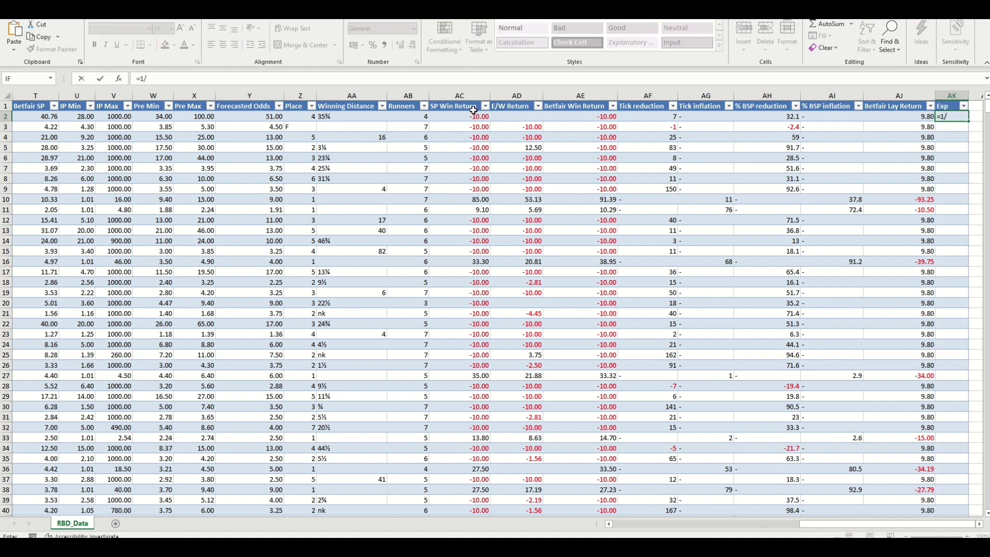
left_click(45, 117)
key("Return")
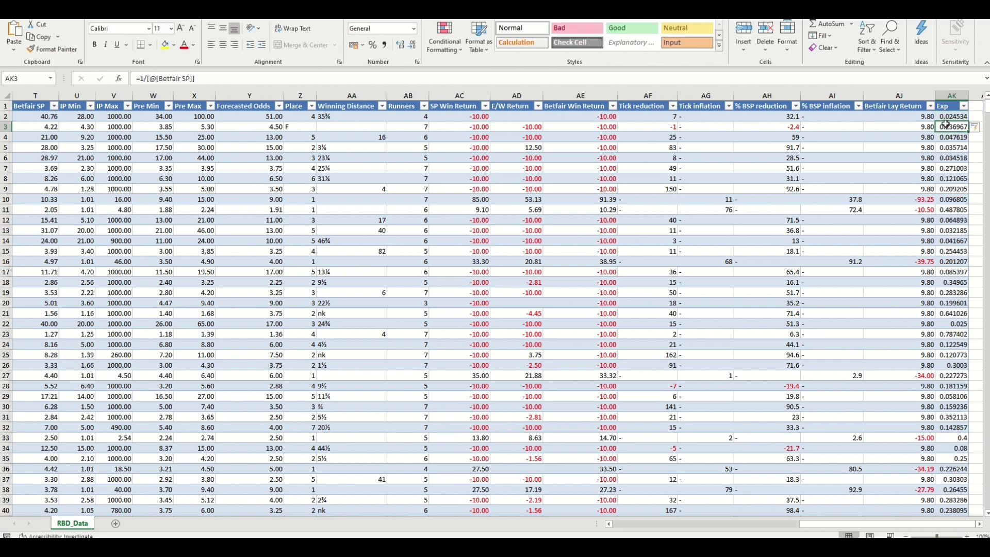
left_click(949, 96)
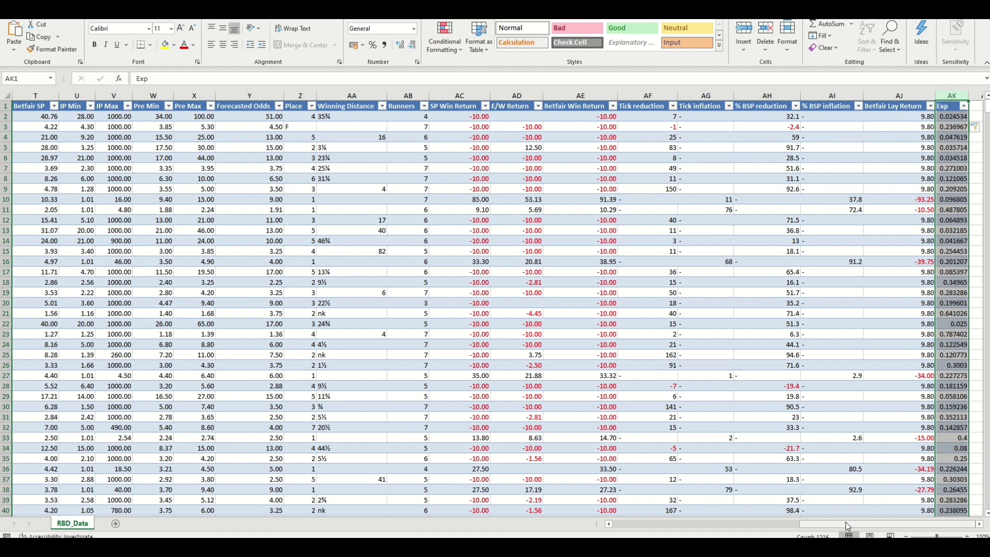
Step: Filter Exp to #DIV/0! and delete the five resulting error rows
left_click(964, 107)
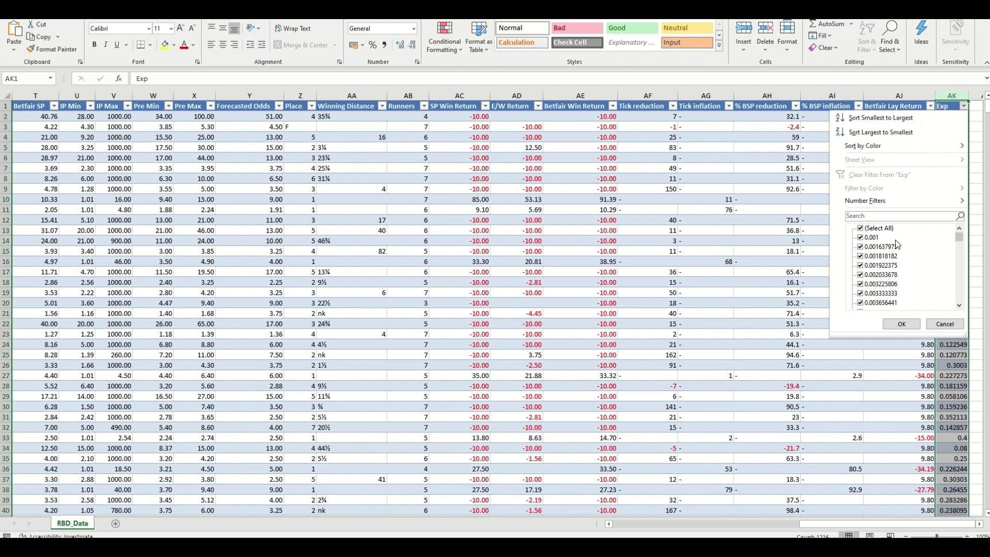
left_click(876, 228)
scroll(879, 289, "down", 15)
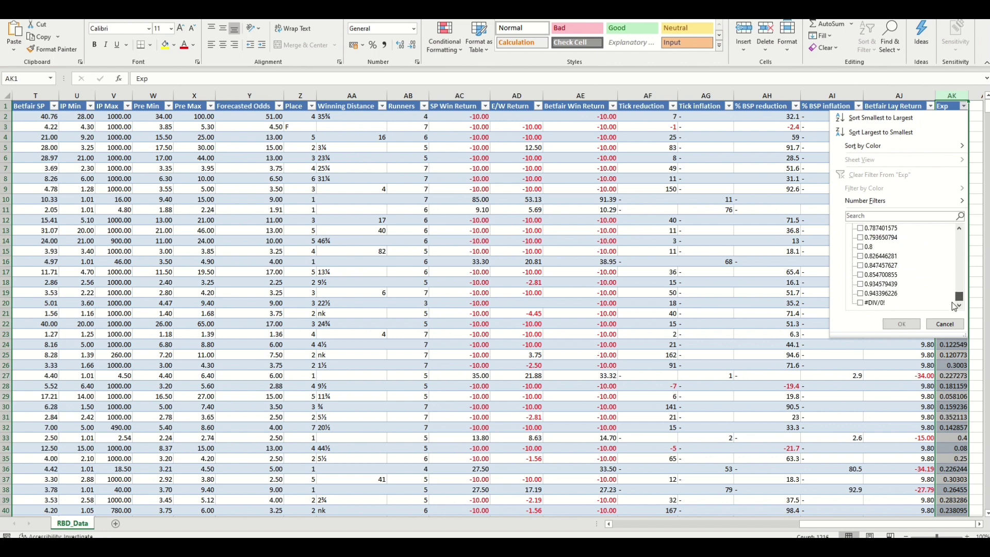
left_click(874, 302)
left_click(901, 324)
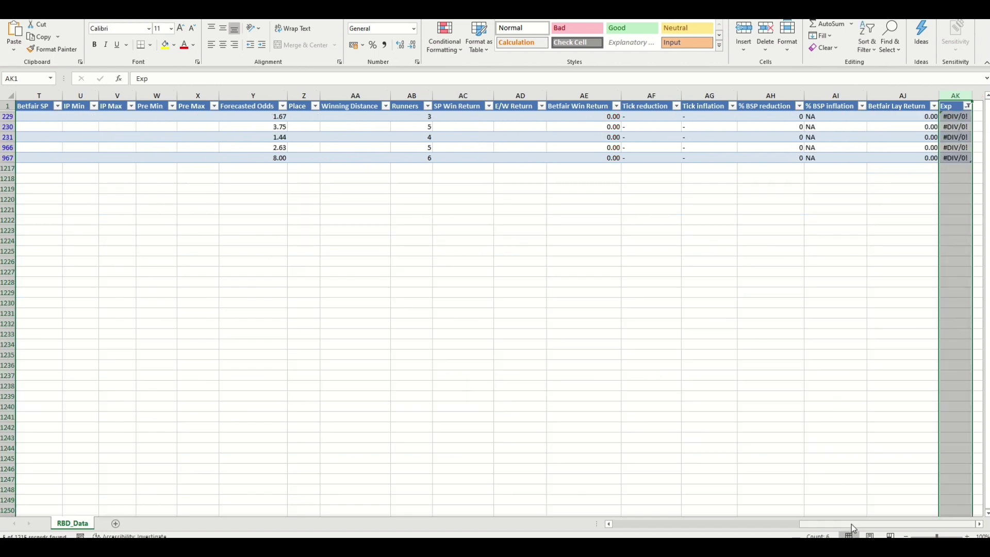
left_click_drag(853, 525, 666, 524)
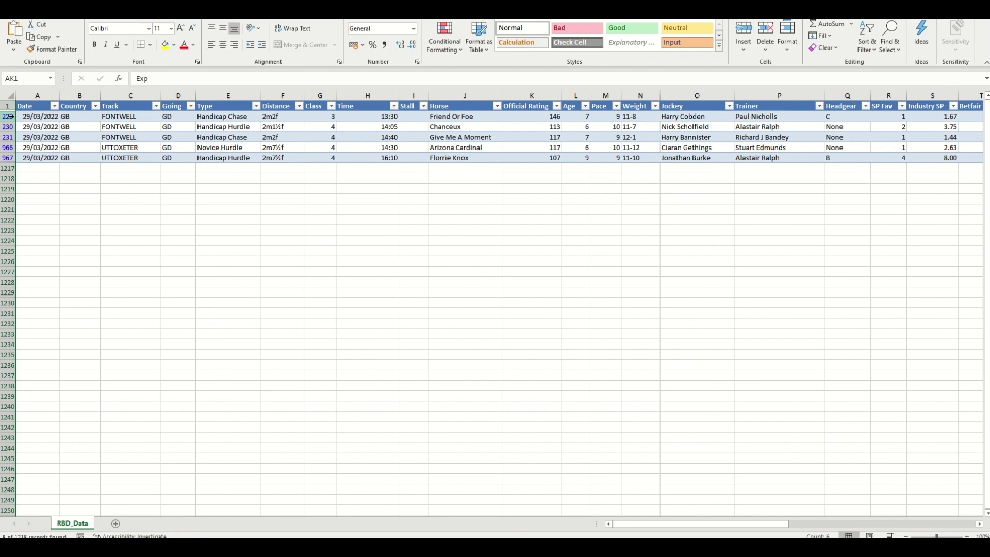
left_click_drag(11, 117, 41, 158)
right_click(64, 143)
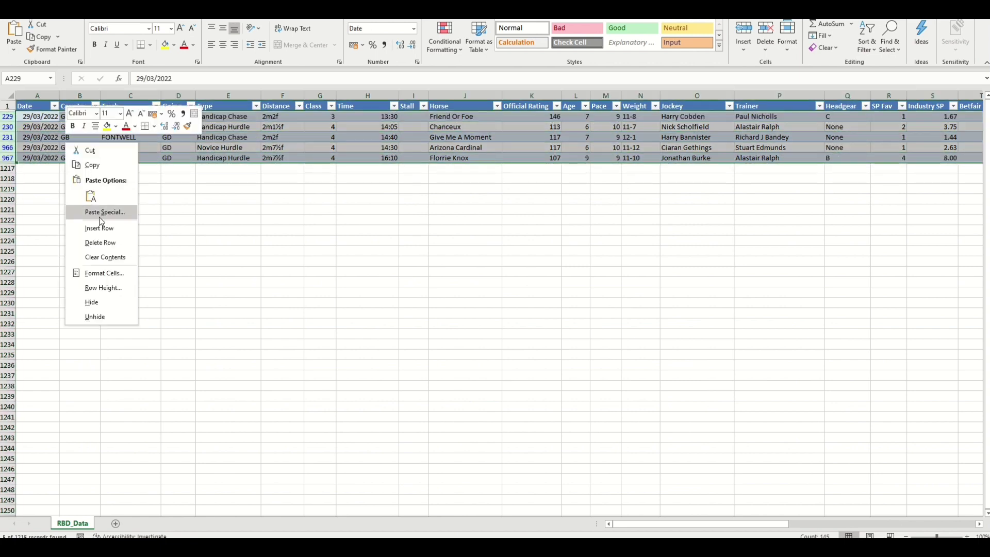
left_click(105, 242)
left_click(170, 241)
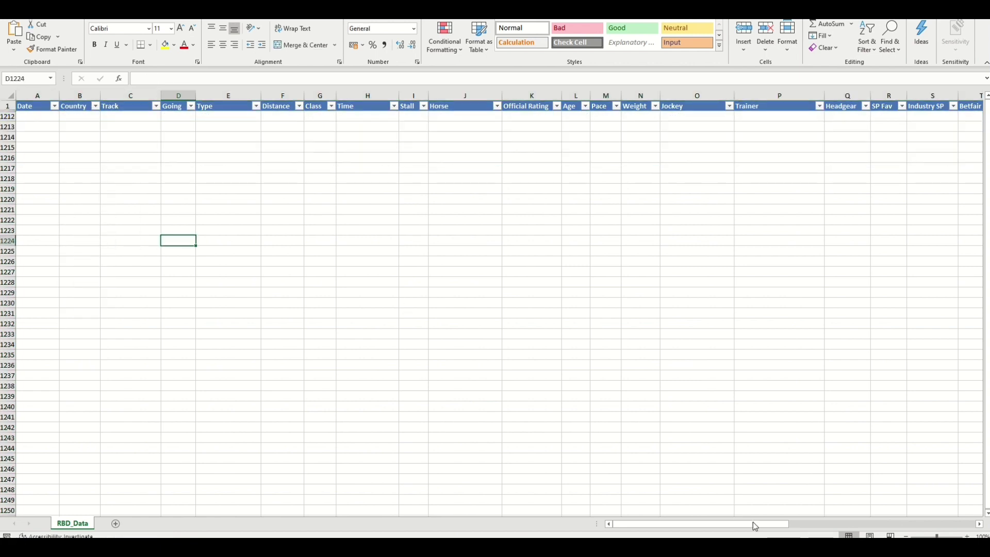
Step: Reset the Exp filter to Select All and select the Exp column to read its sum
left_click_drag(755, 526, 941, 525)
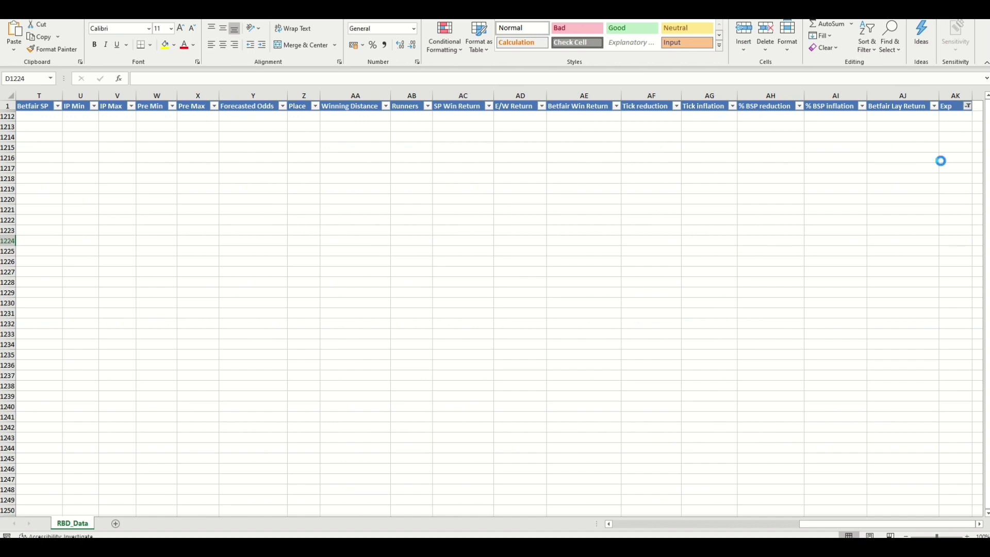
left_click(967, 105)
left_click(876, 228)
left_click(904, 323)
left_click(953, 96)
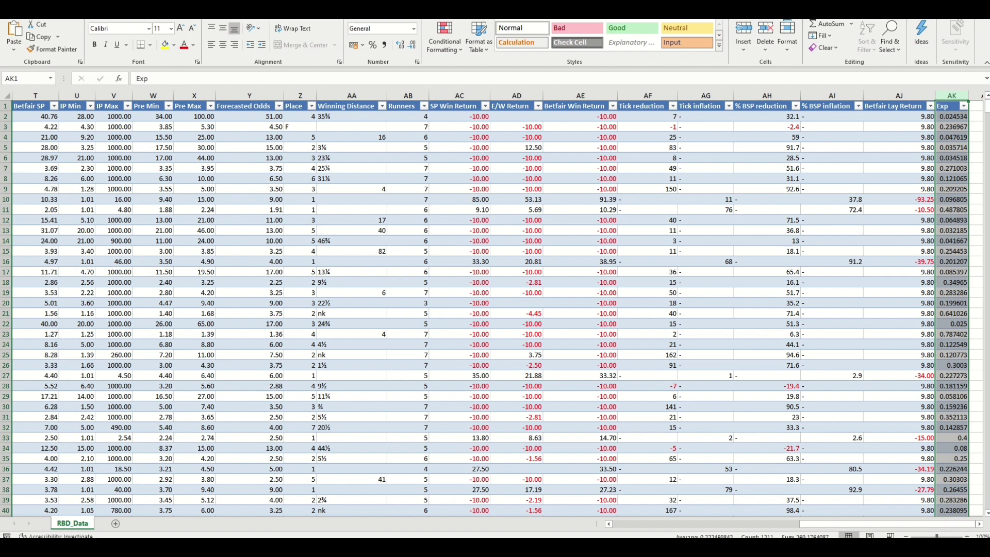
Step: Enter 269.17 as Expected Winners in K8 of the statistics sheet
key("ctrl+Tab")
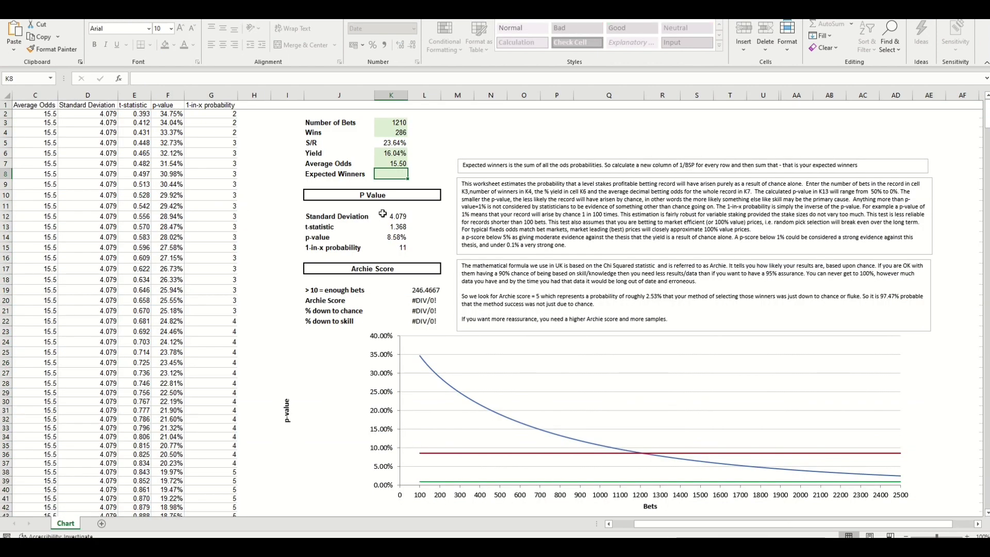
type("269.17")
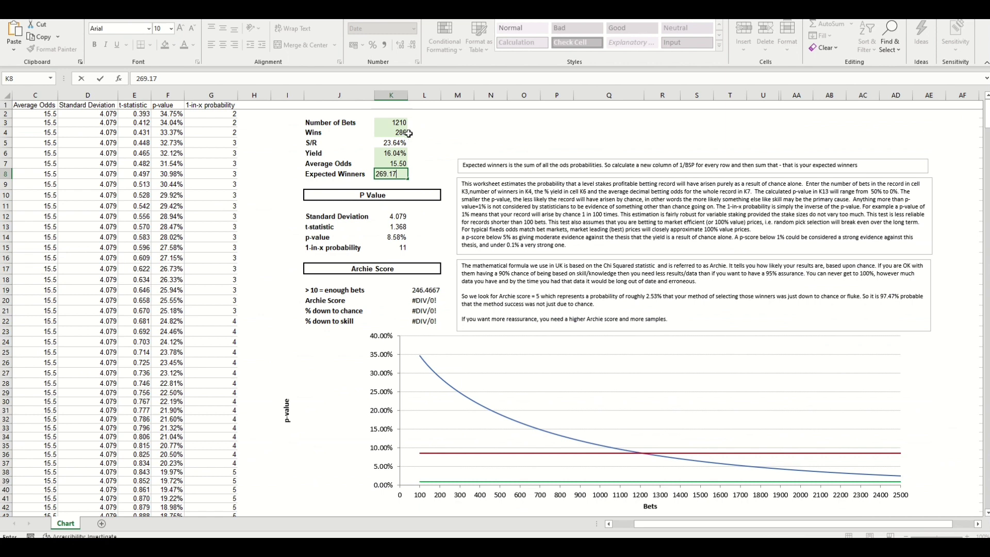
left_click(397, 123)
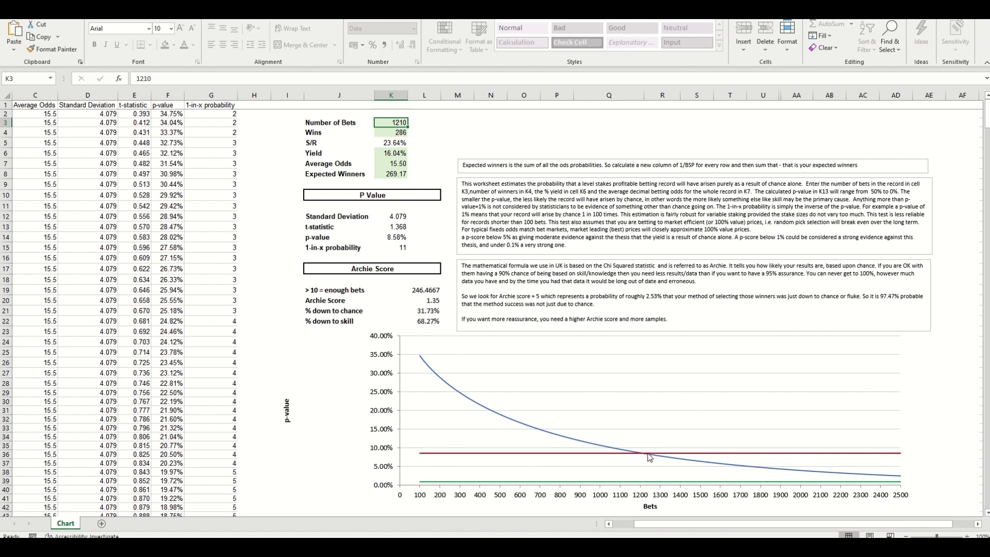
mouse_move(648, 457)
mouse_move(900, 480)
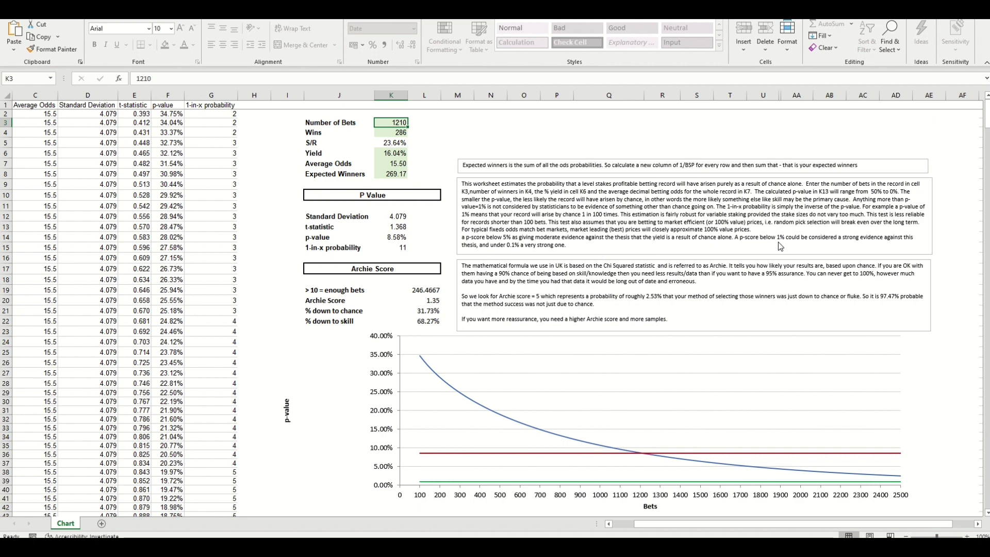
scroll(661, 524, "left", 1)
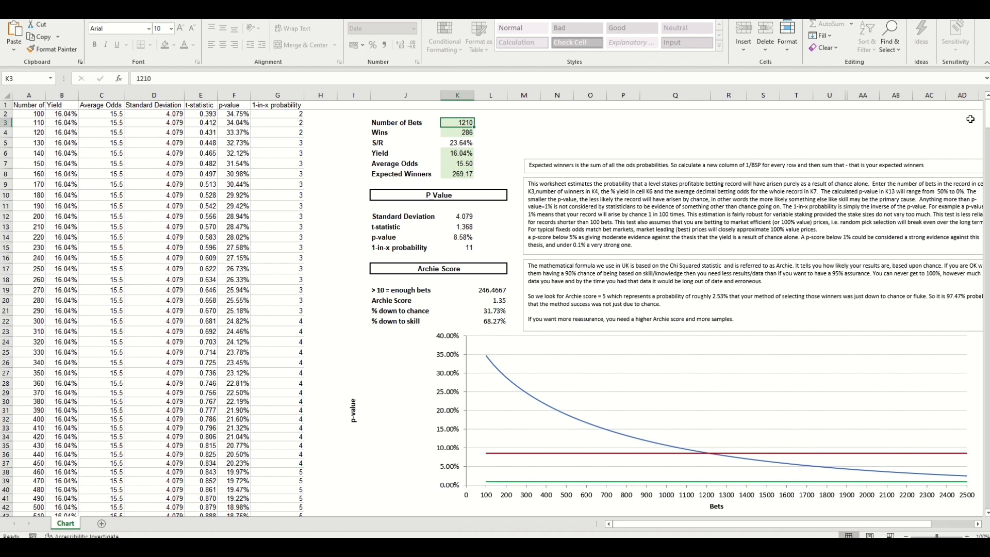
scroll(974, 195, "down", 14)
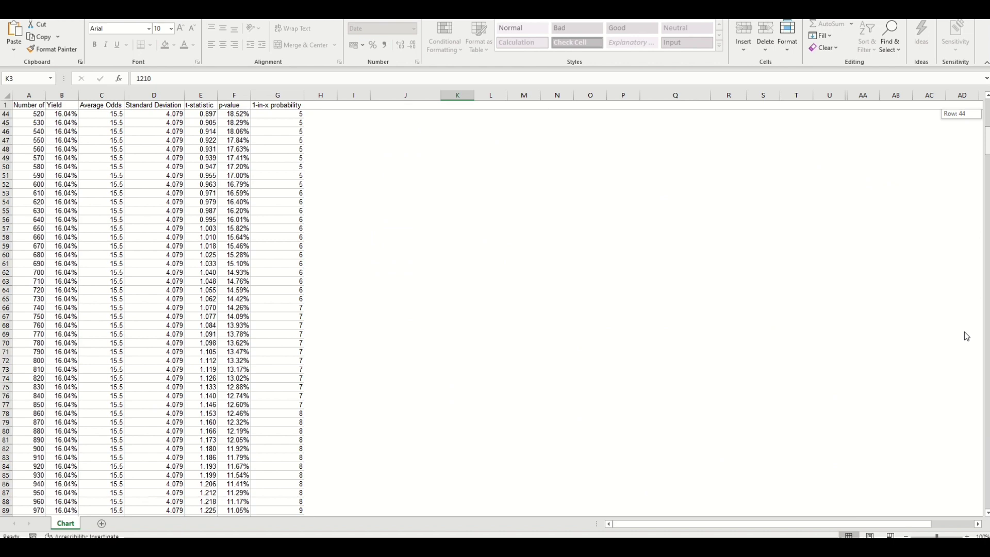
scroll(968, 337, "down", 20)
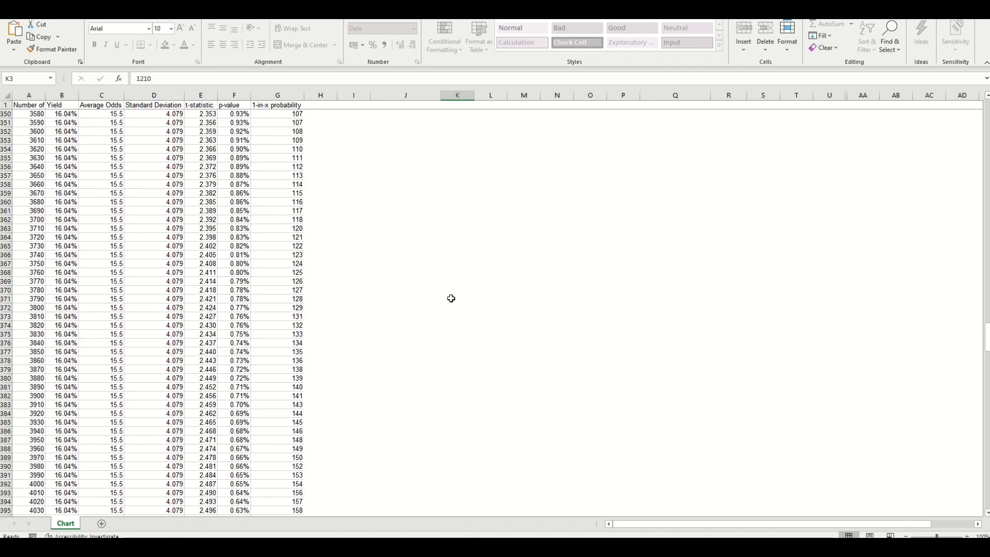
scroll(452, 298, "up", 4)
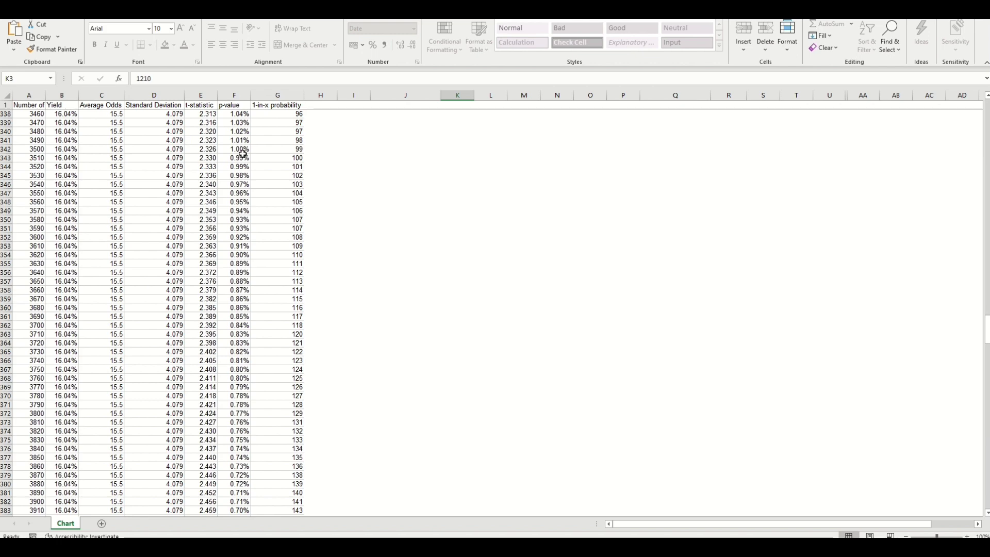
left_click_drag(987, 330, 980, 108)
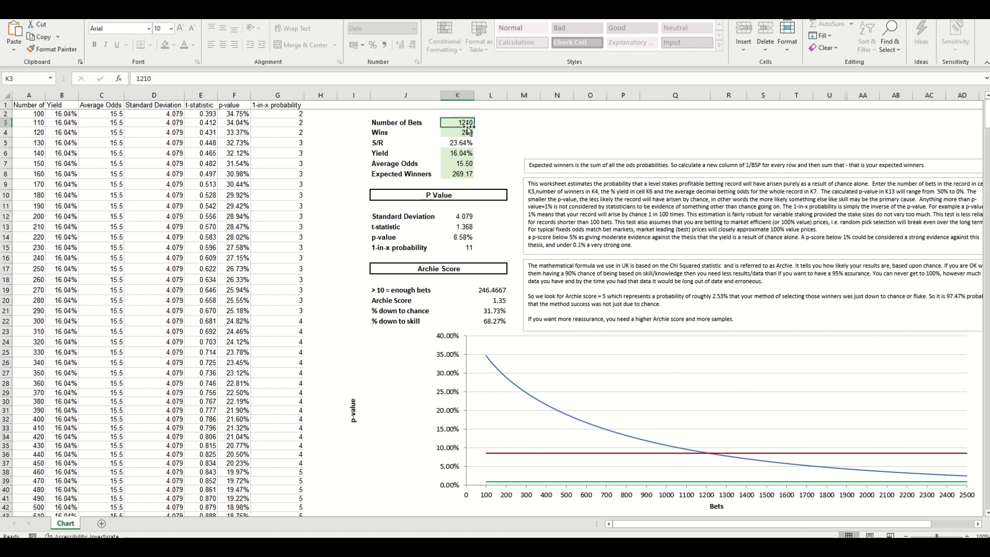